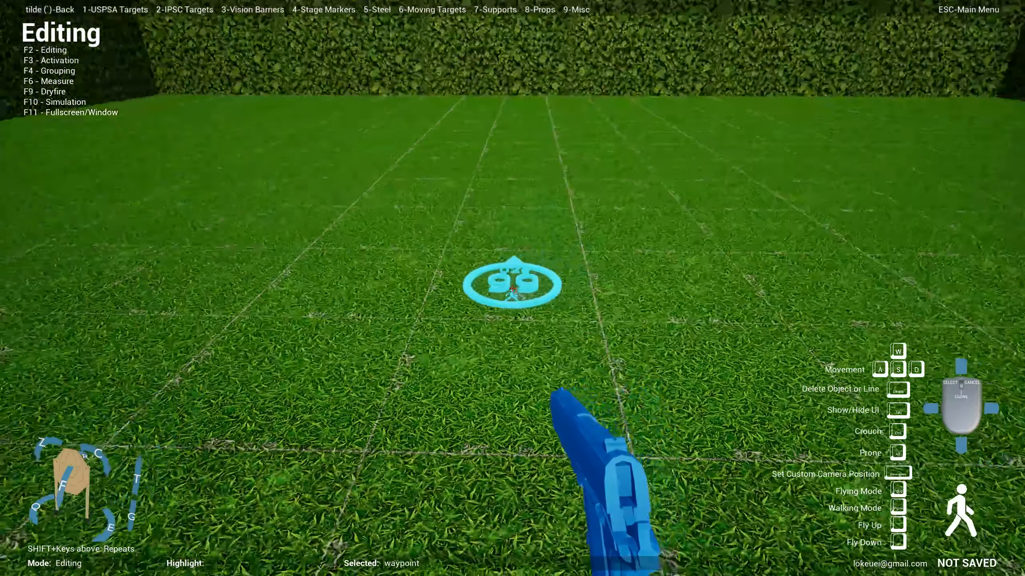
Clone waypoint 01 and place the copy on the grass to its right.
middle_click(512, 288)
key(w)
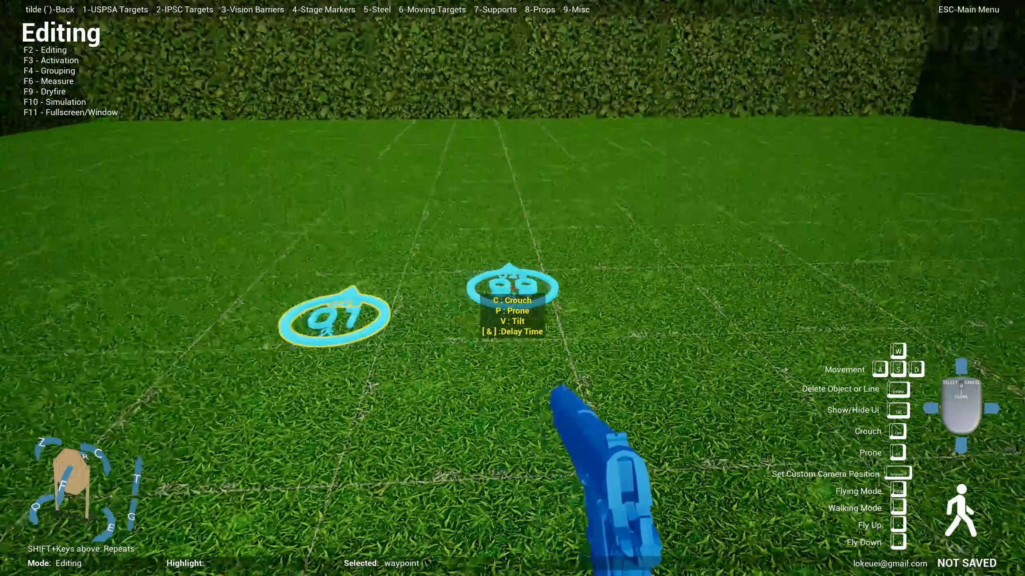
click(512, 288)
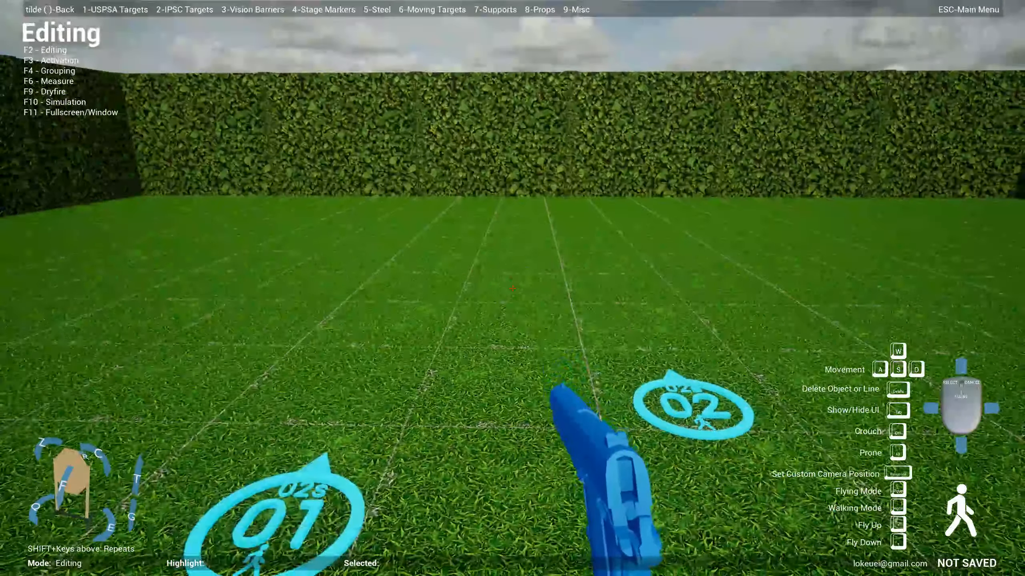
Add a uspsa-full-short-tilted target on the grass downrange of the two waypoints.
key(1)
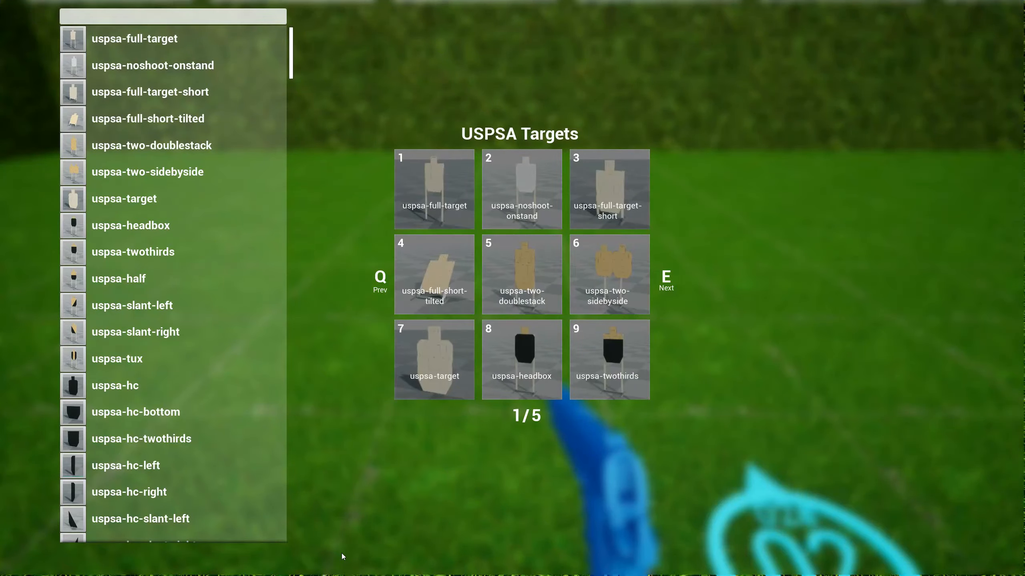
key(4)
click(513, 288)
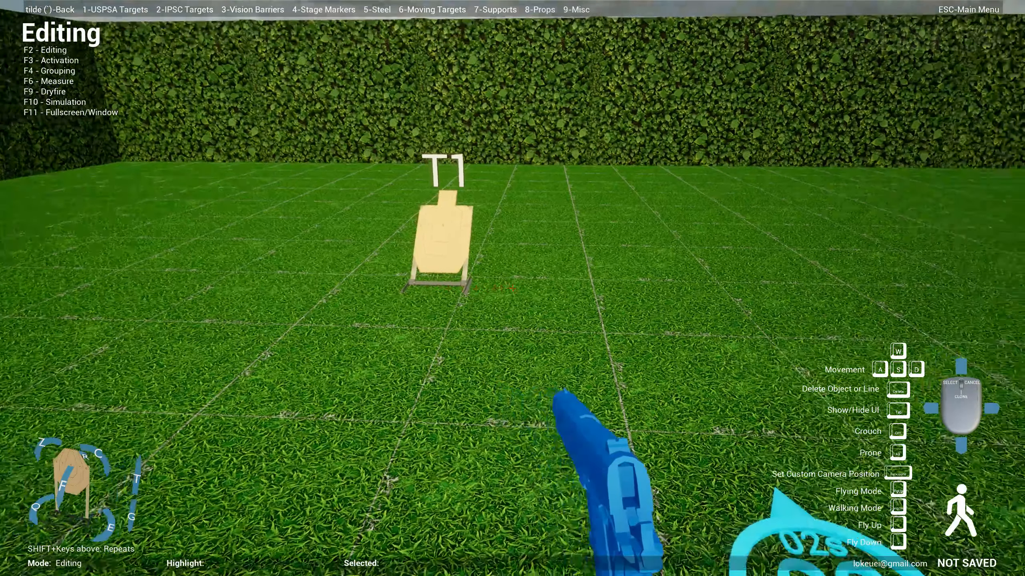
Add a plate-rect-18x24 steel plate directly in front of target T1.
key(5)
key(e)
key(e)
key(e)
key(e)
key(e)
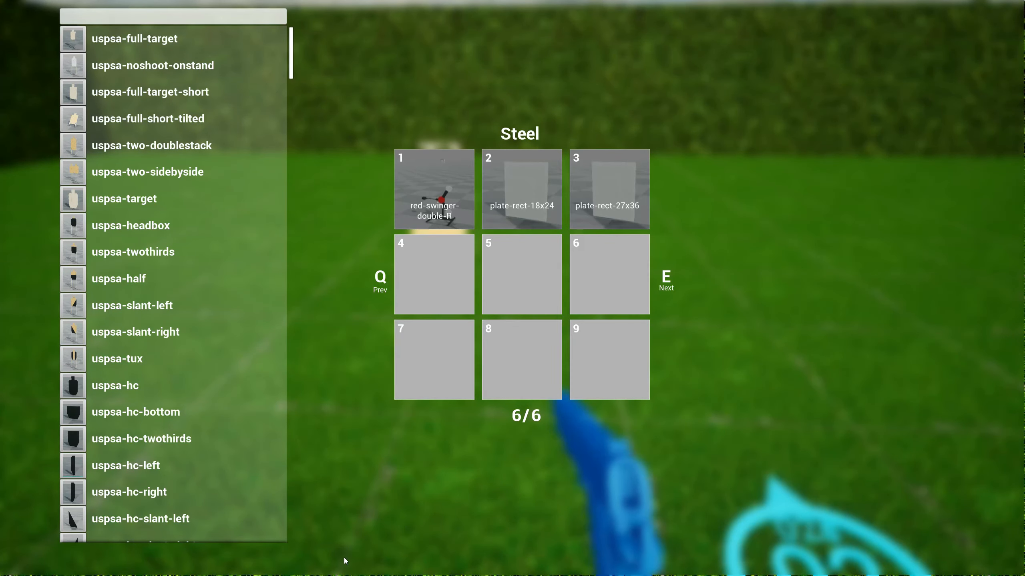
key(2)
key(a)
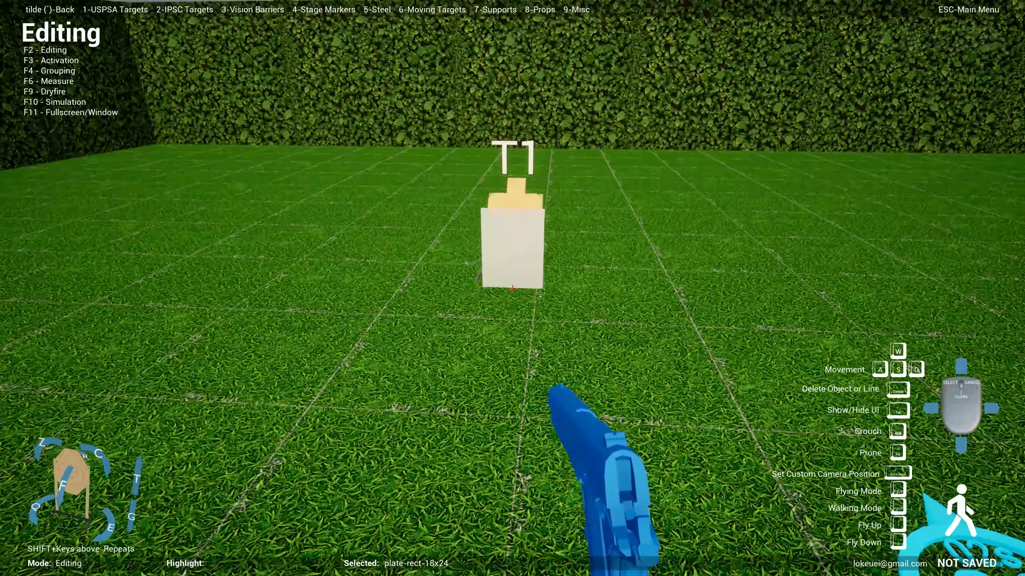
click(513, 288)
Clone the steel plate and overlap the copy vertically with it to form a taller screen in front of T1.
middle_click(512, 289)
click(512, 289)
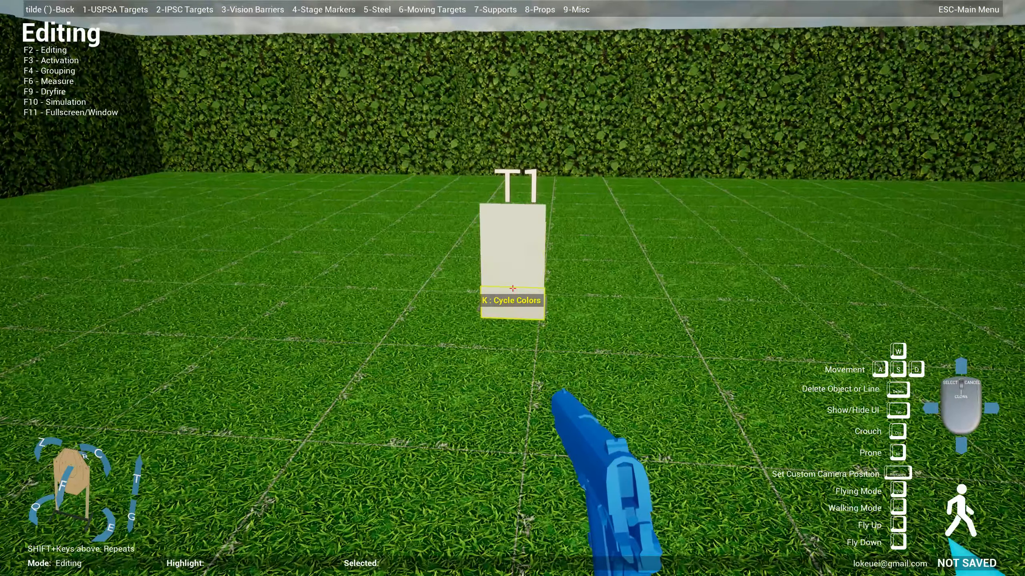
key(w)
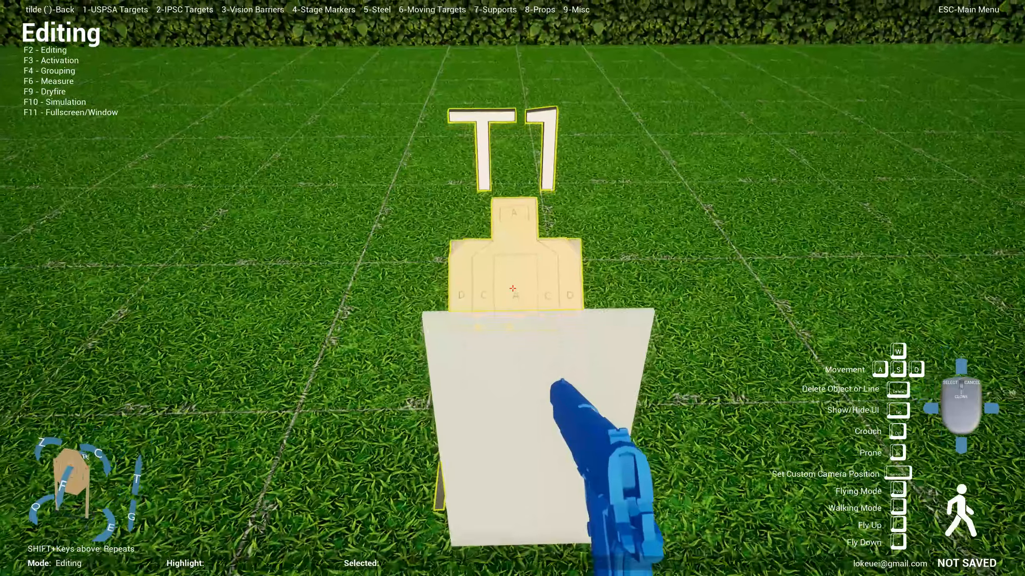
key(s)
key(s)
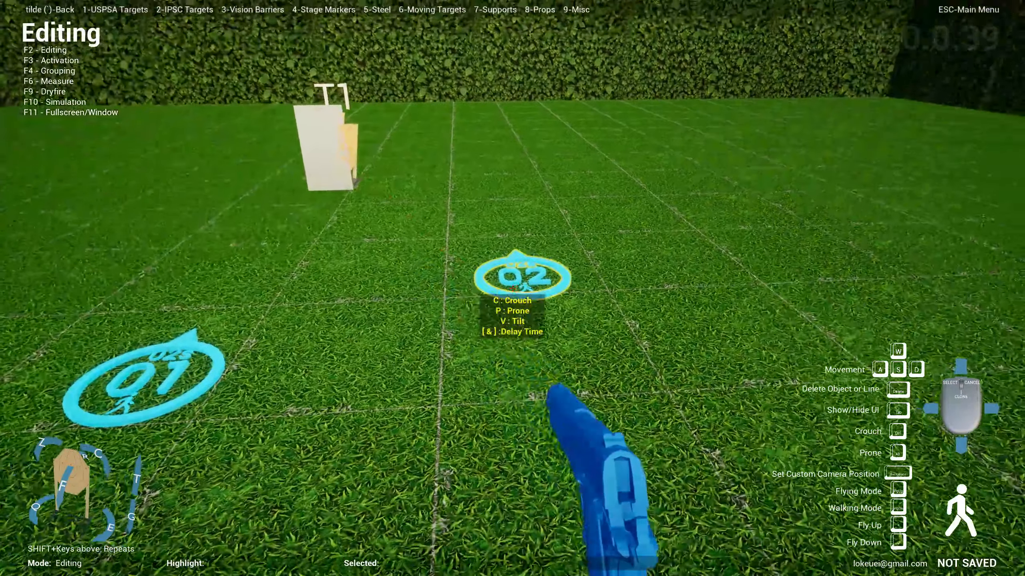
Place a third waypoint on the grass directly in front of the overlapping steel plates.
key(w)
key(w)
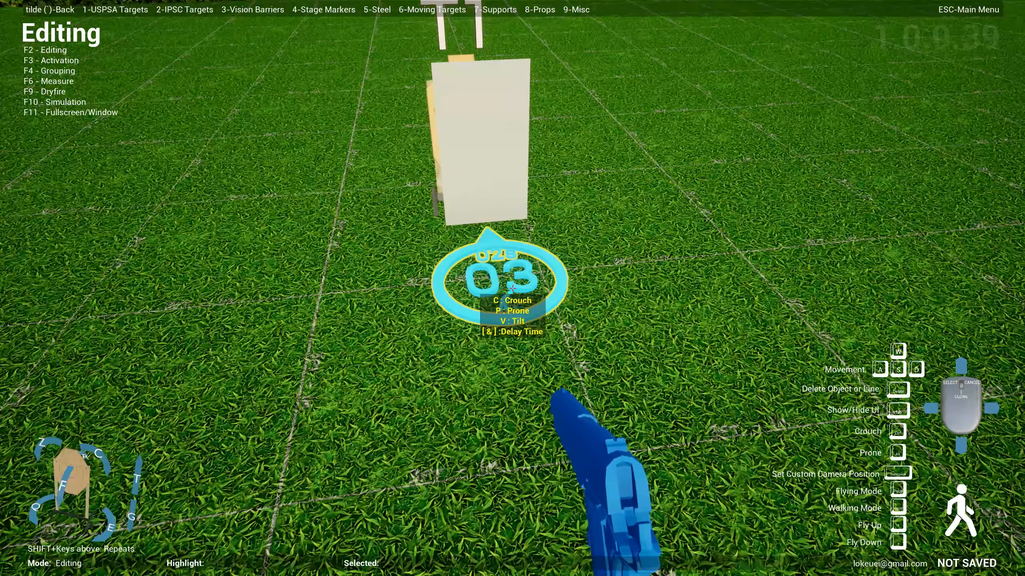
key(w)
key(w)
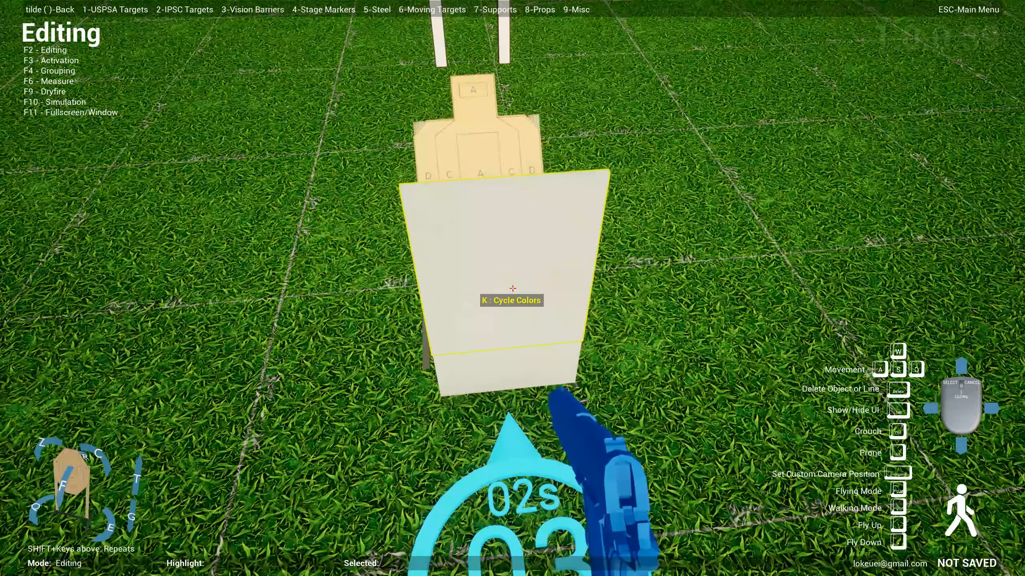
key(s)
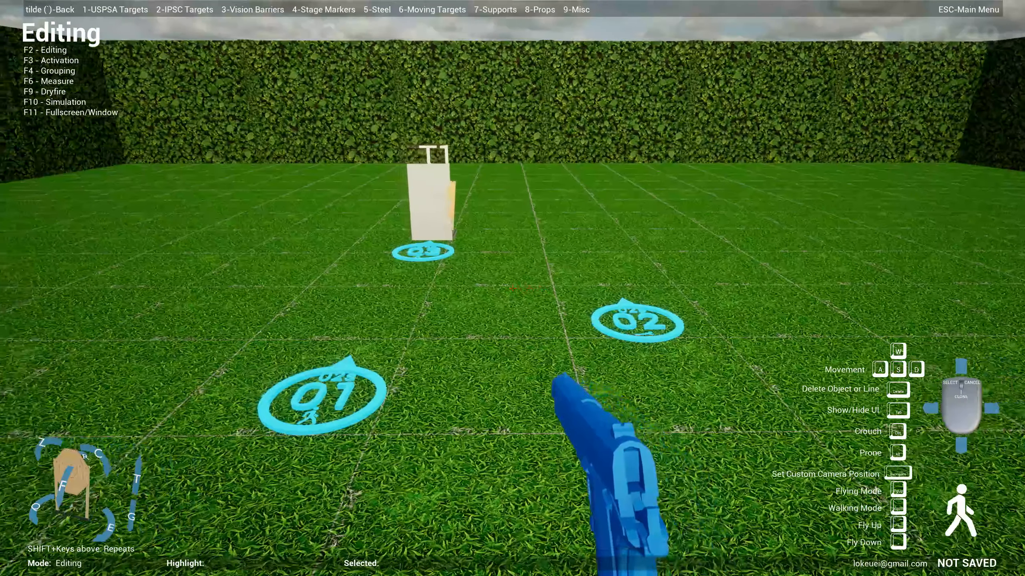
key(a)
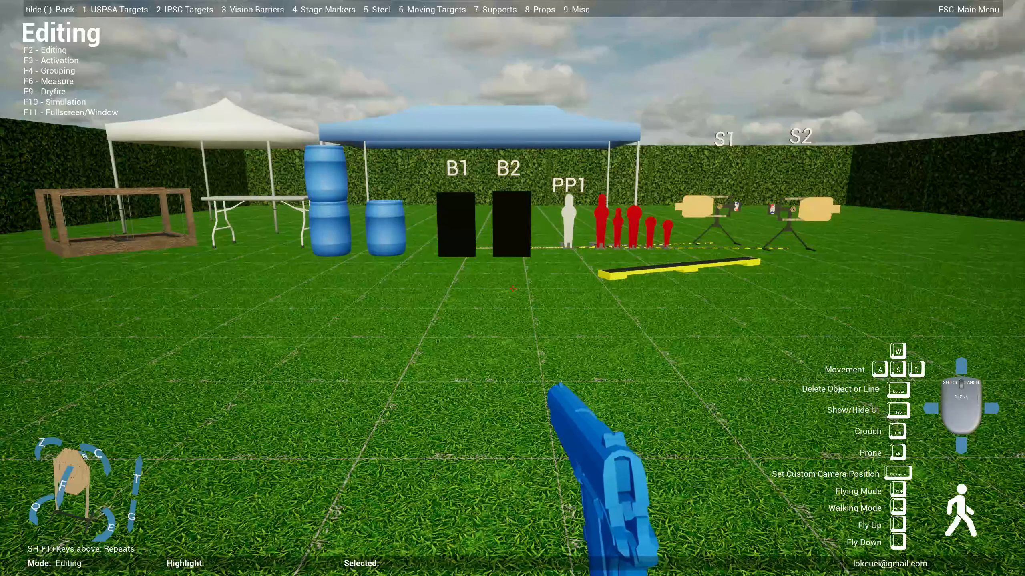
Examine the low wooden frame prop and the folding table up close in the props stage.
key(w)
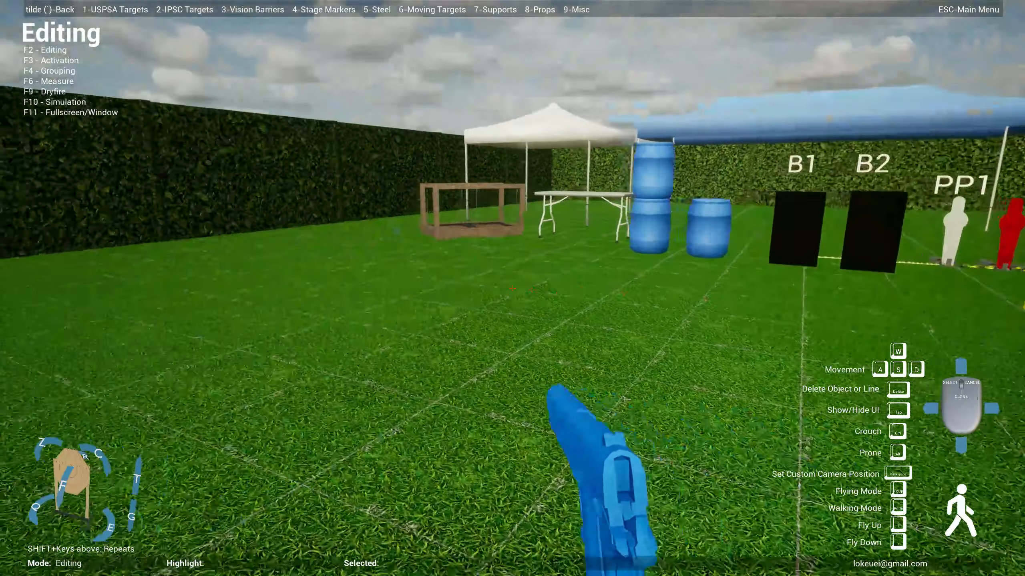
key(w)
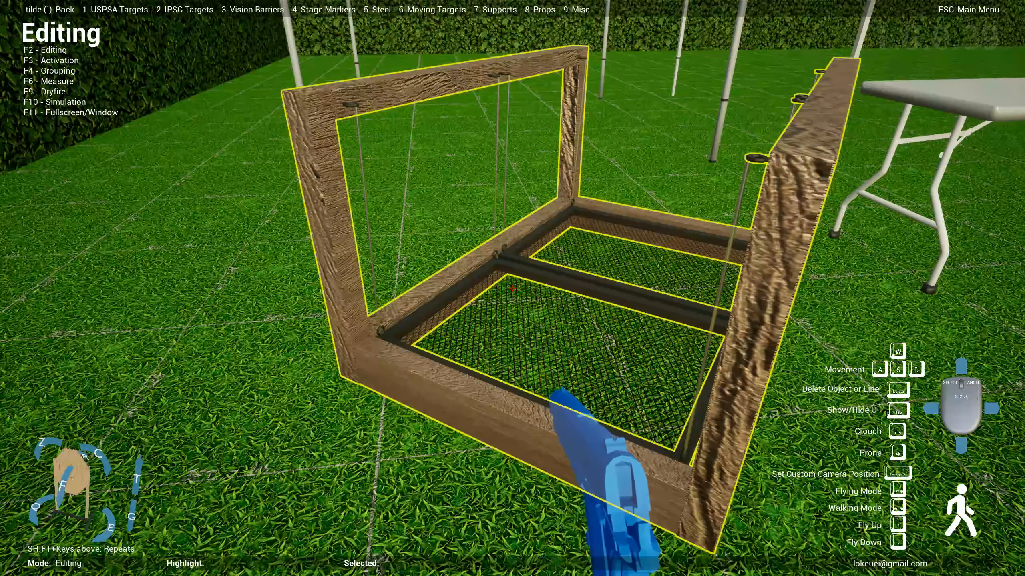
key(w)
key(w)
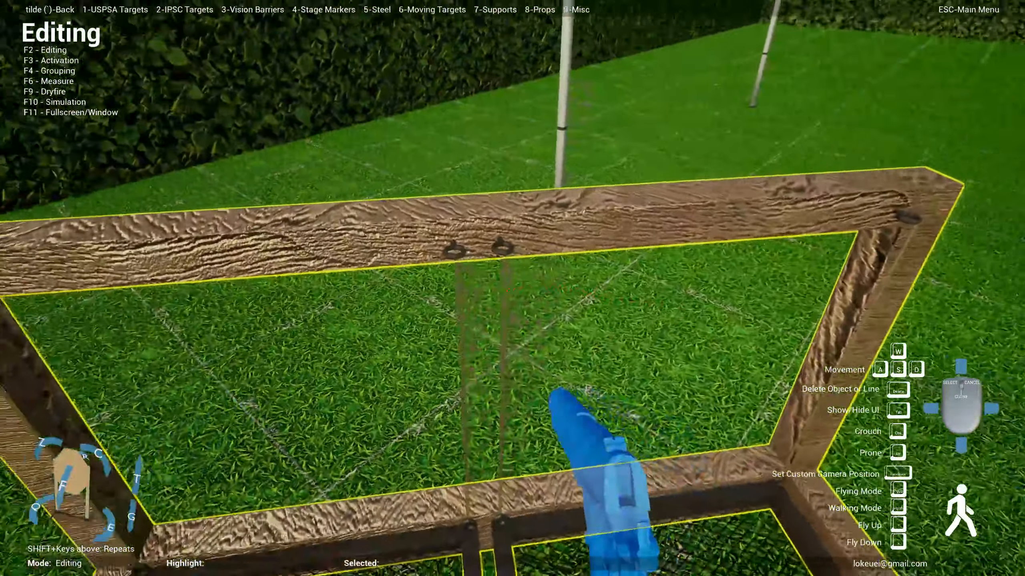
key(w)
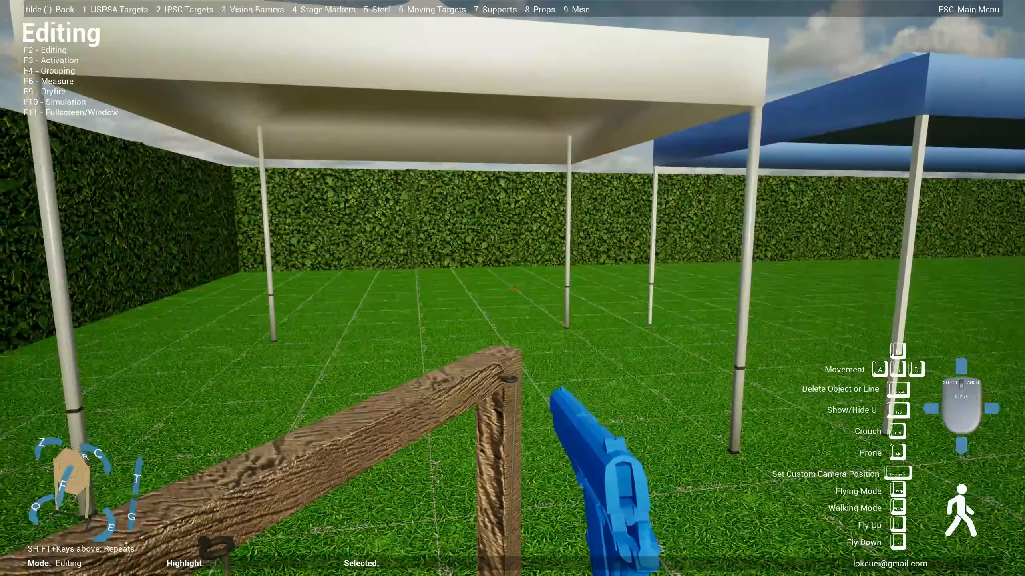
key(w)
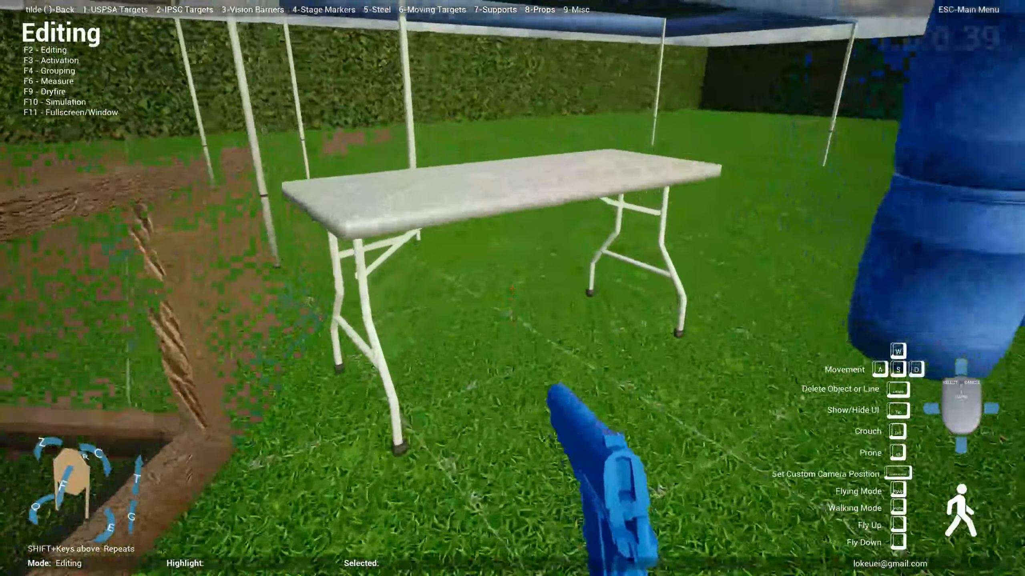
key(w)
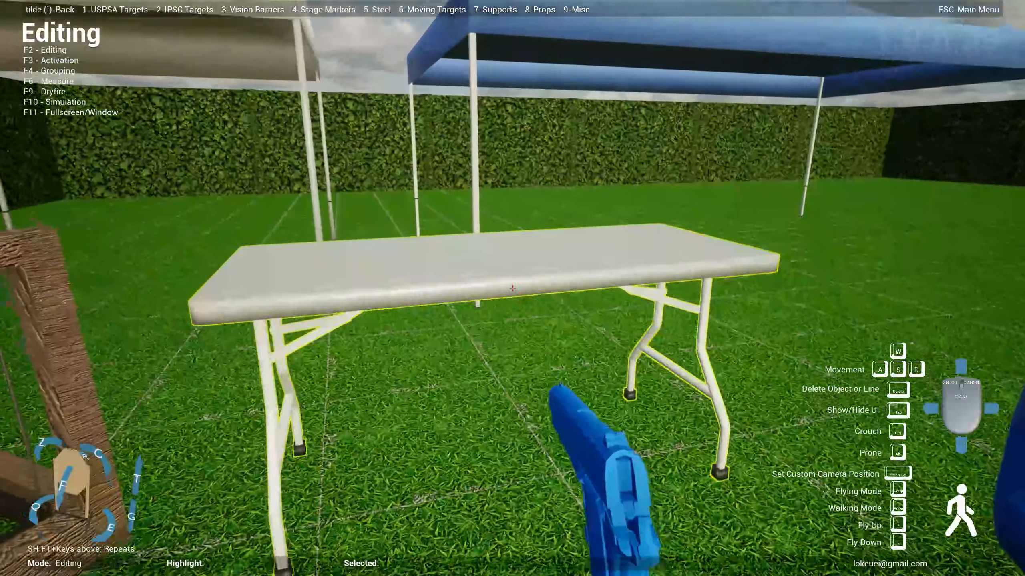
Examine the blue canopy, the stacked plastic barrels and the single plastic barrel.
key(s)
key(d)
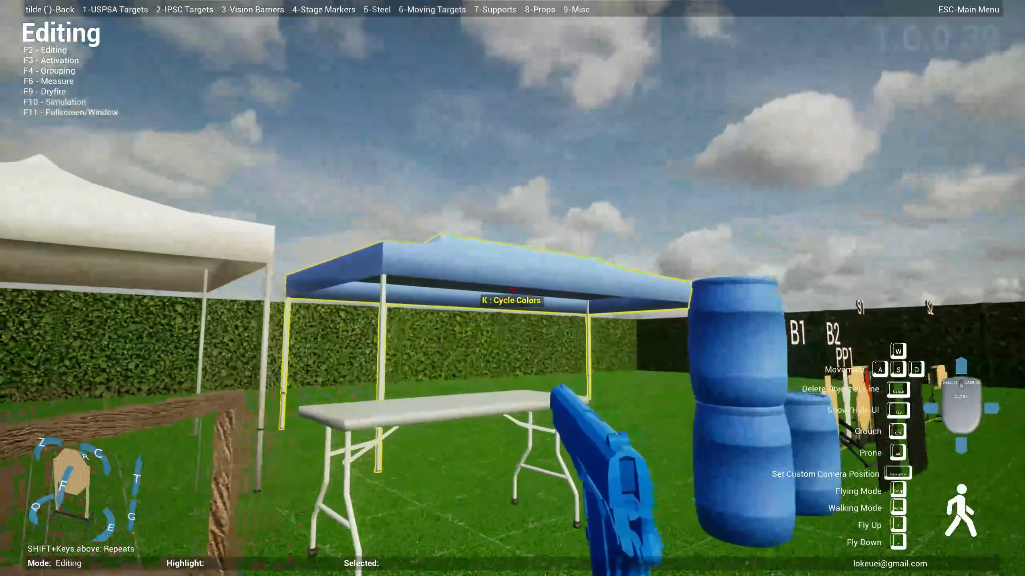
key(w)
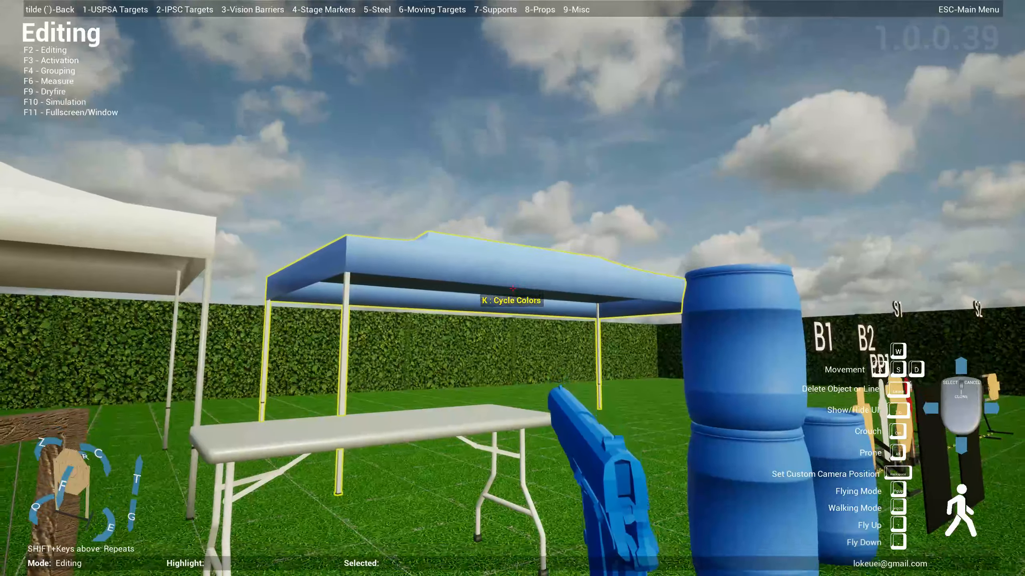
key(d)
key(w)
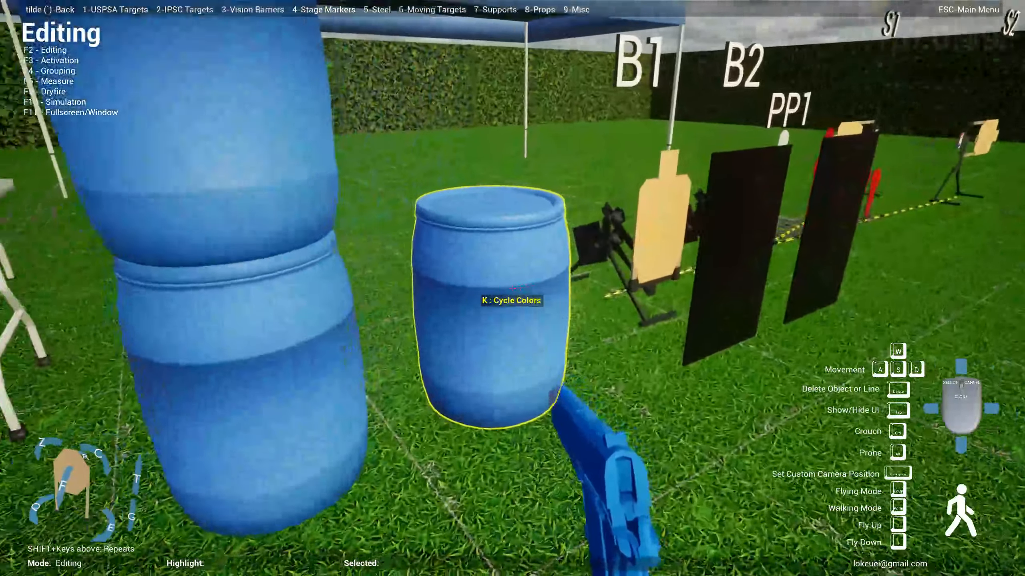
key(s)
key(s)
key(a)
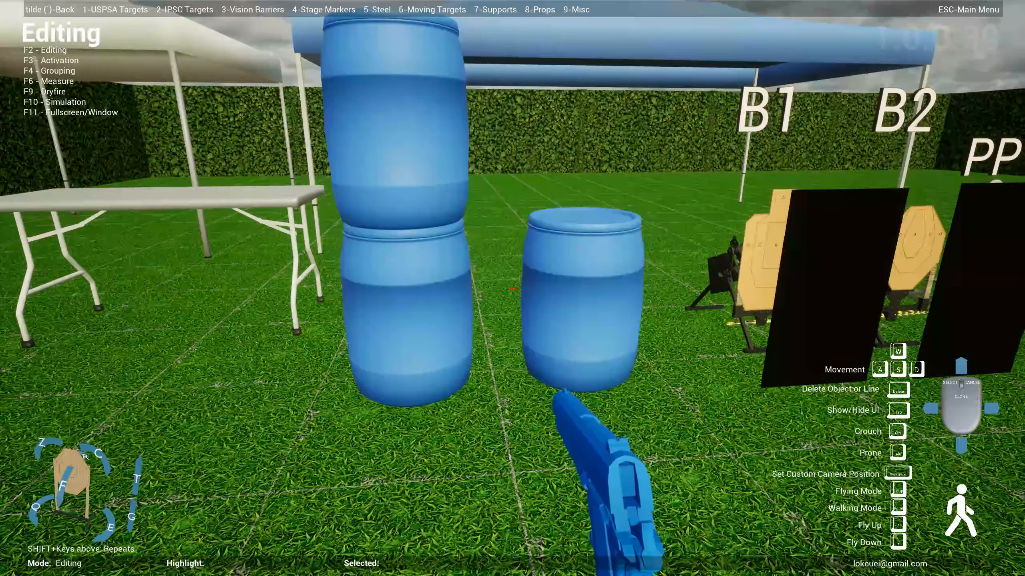
Add a barrel-blue vision barrier on the grass in front of the folding table.
key(w)
key(s)
key(3)
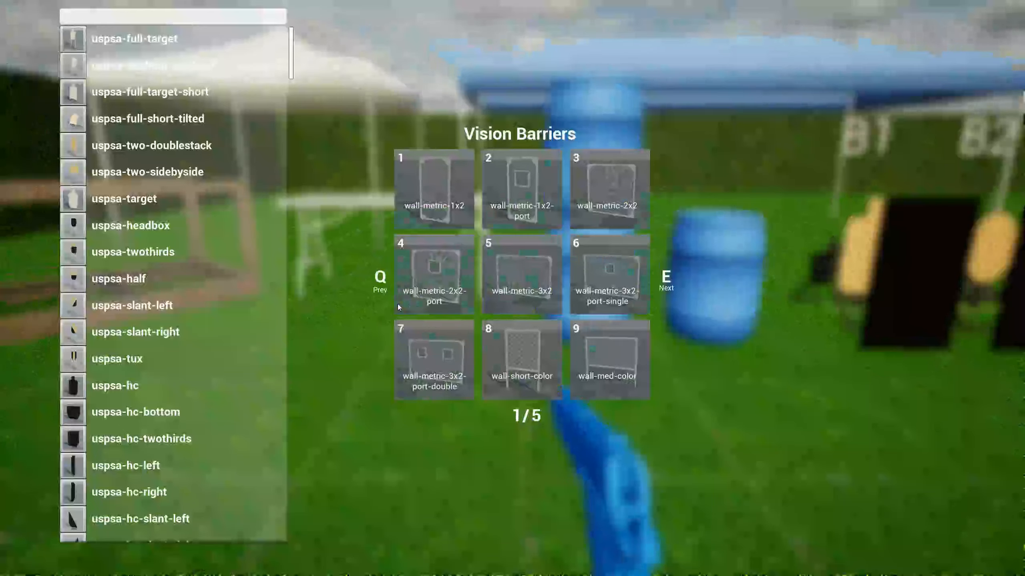
key(e)
key(e)
key(e)
key(e)
key(q)
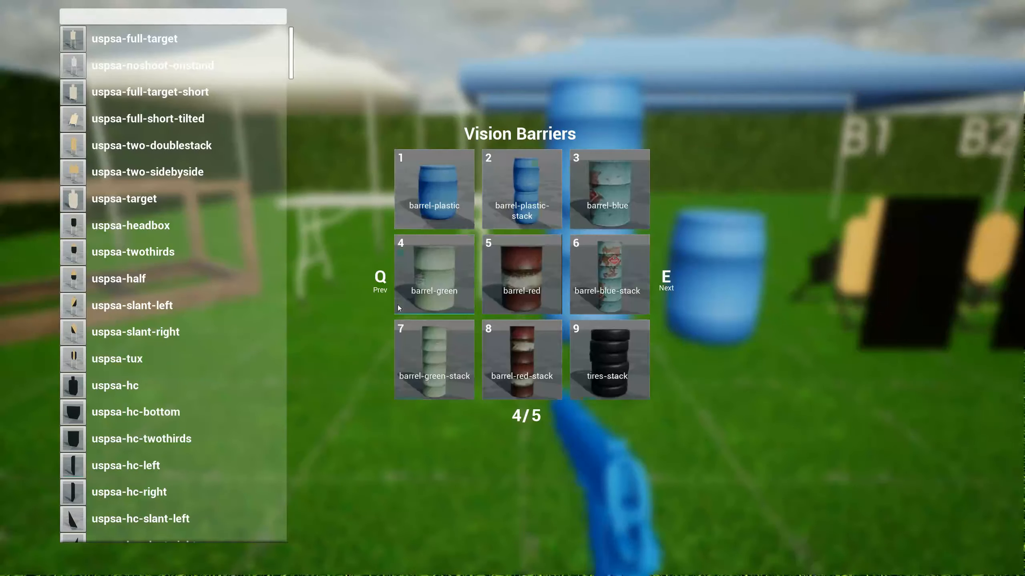
key(3)
key(w)
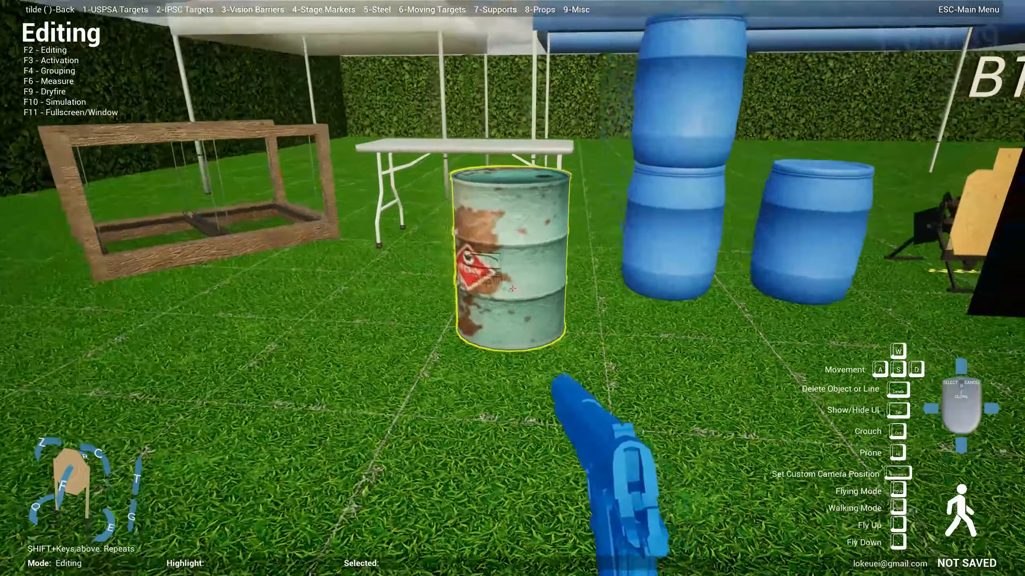
Delete the barrel-blue barrier standing near the folding table.
key(d)
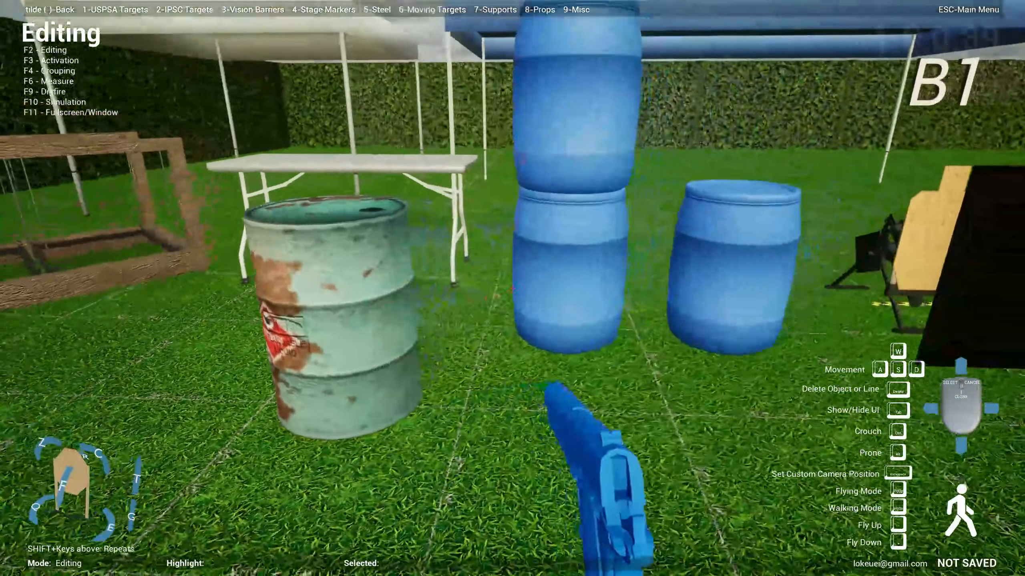
click(512, 289)
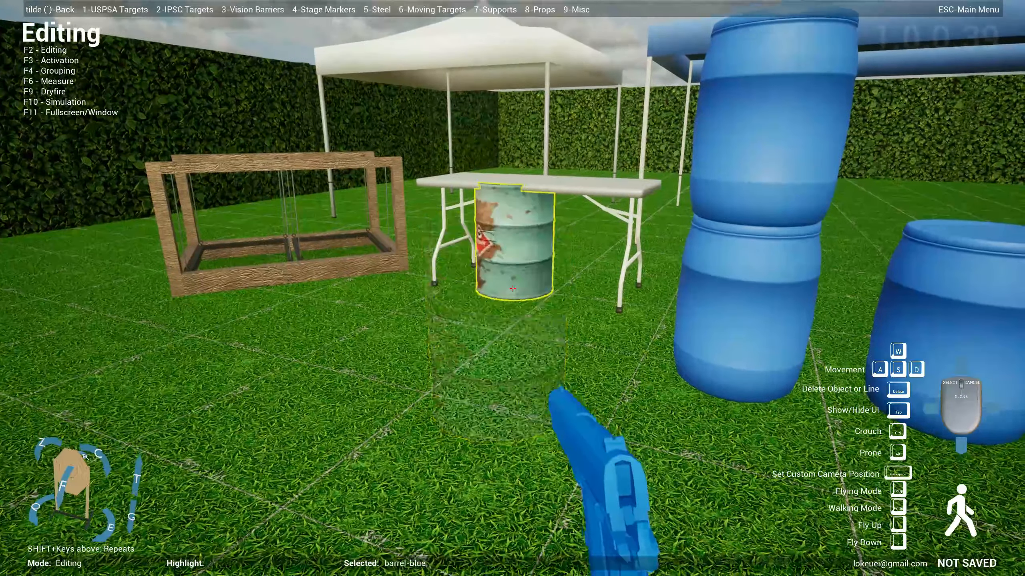
key(Delete)
Examine the B1 and B2 moving targets behind their black panels from the side.
key(a)
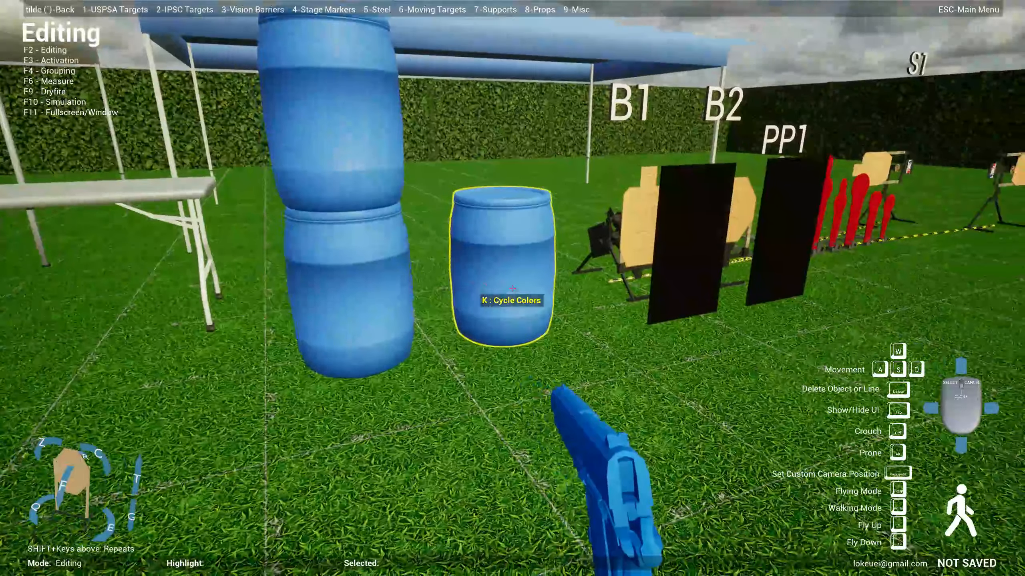
key(w)
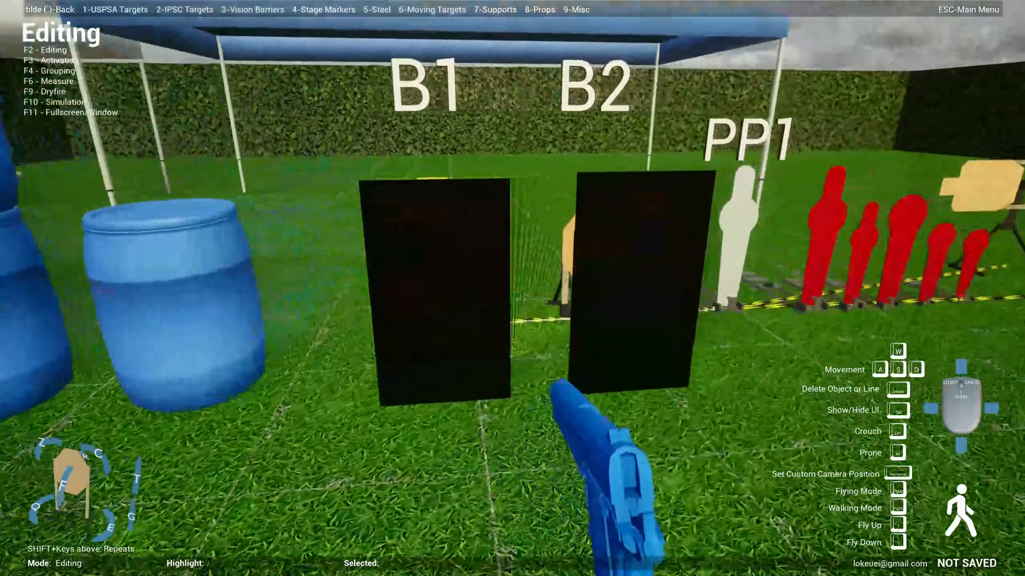
key(d)
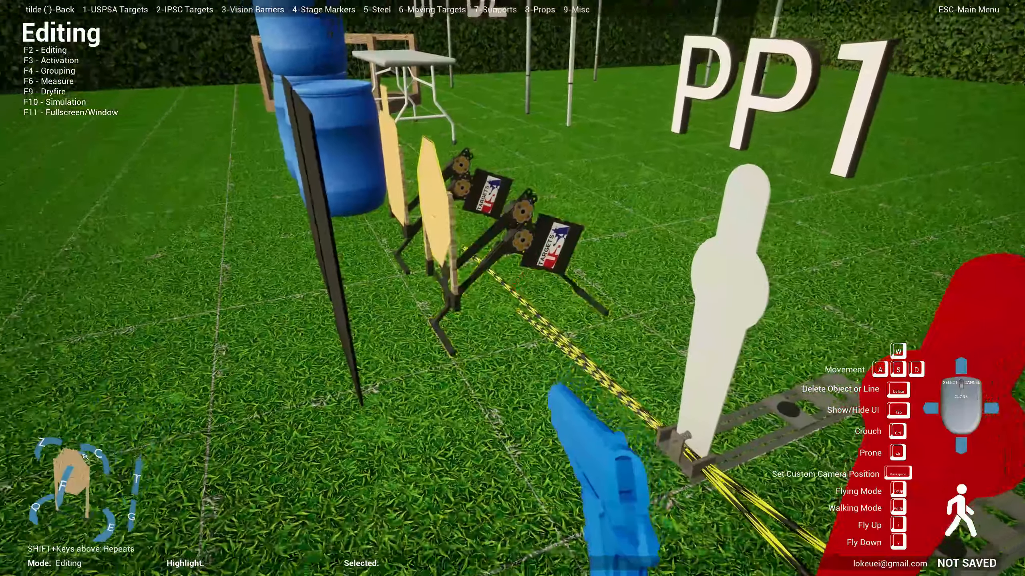
key(w)
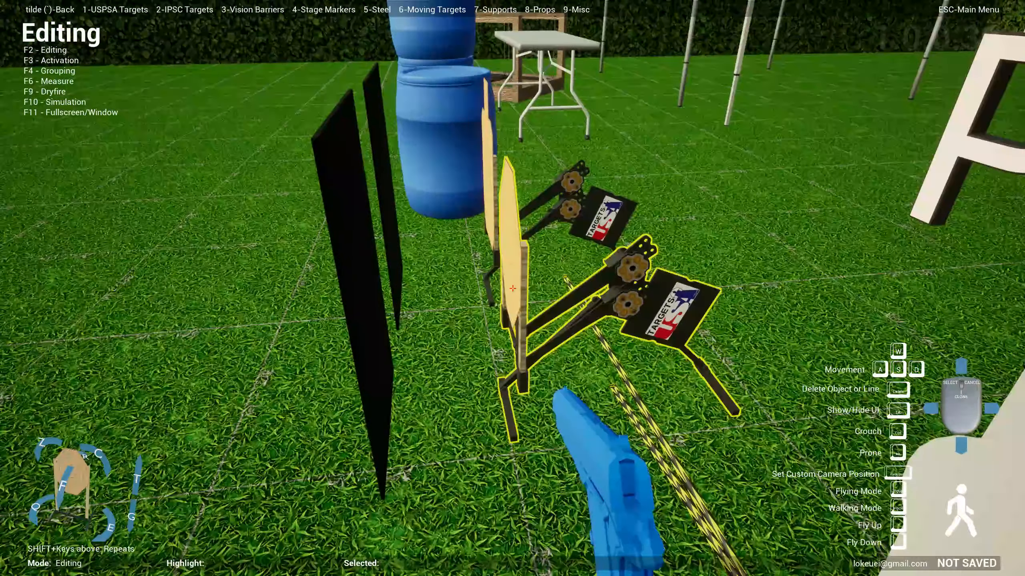
Clone the balance beam and place the copy to the right of swinger S2.
key(s)
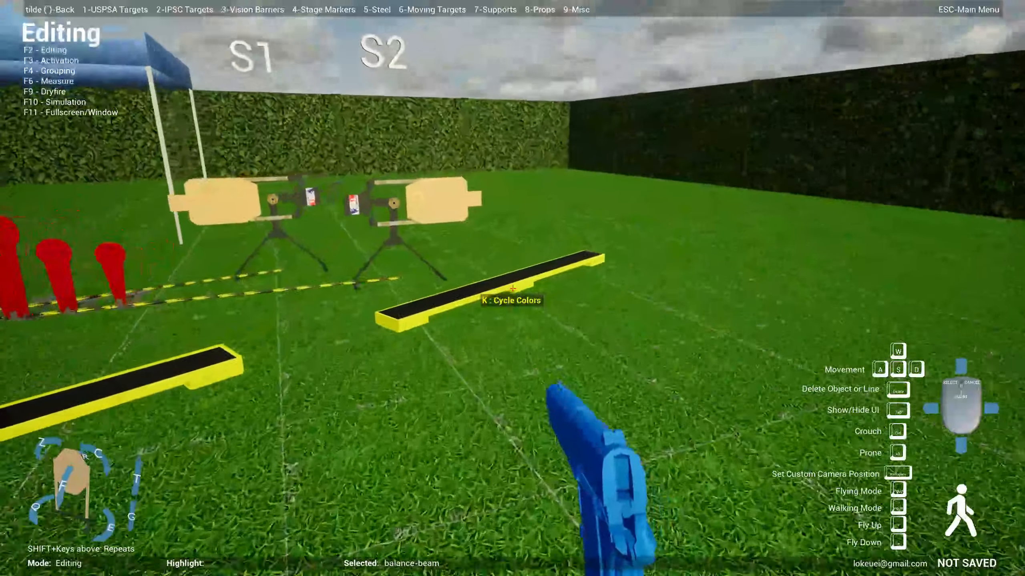
key(a)
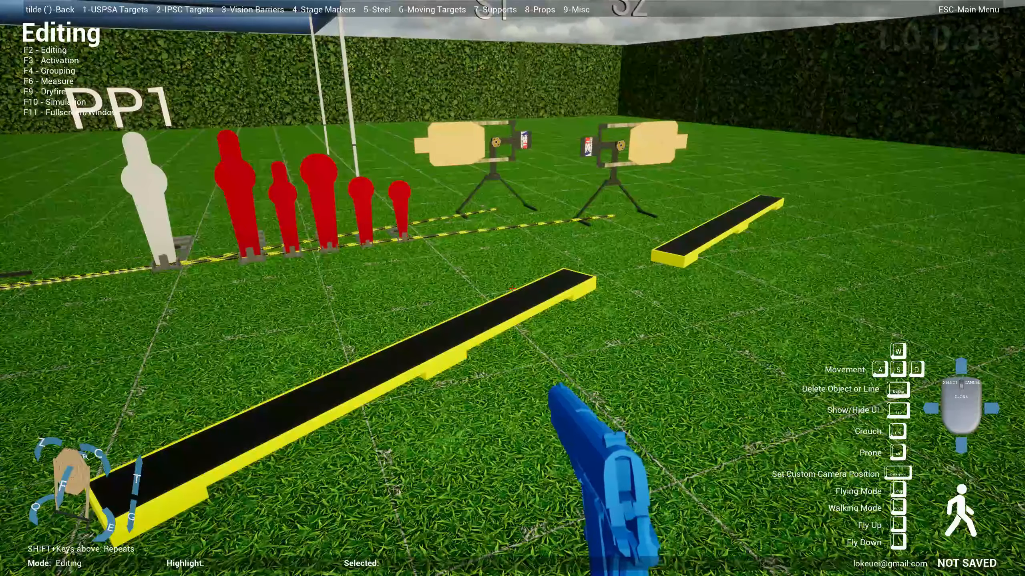
key(a)
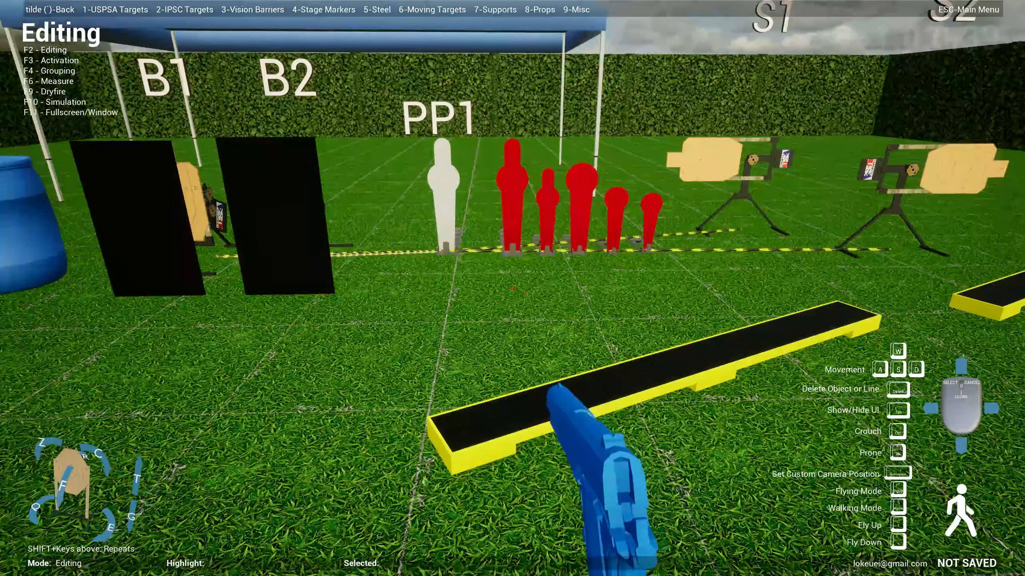
Examine popper PP1 and the red no-shoot poppers beside it, and look over the first page of steel objects.
key(w)
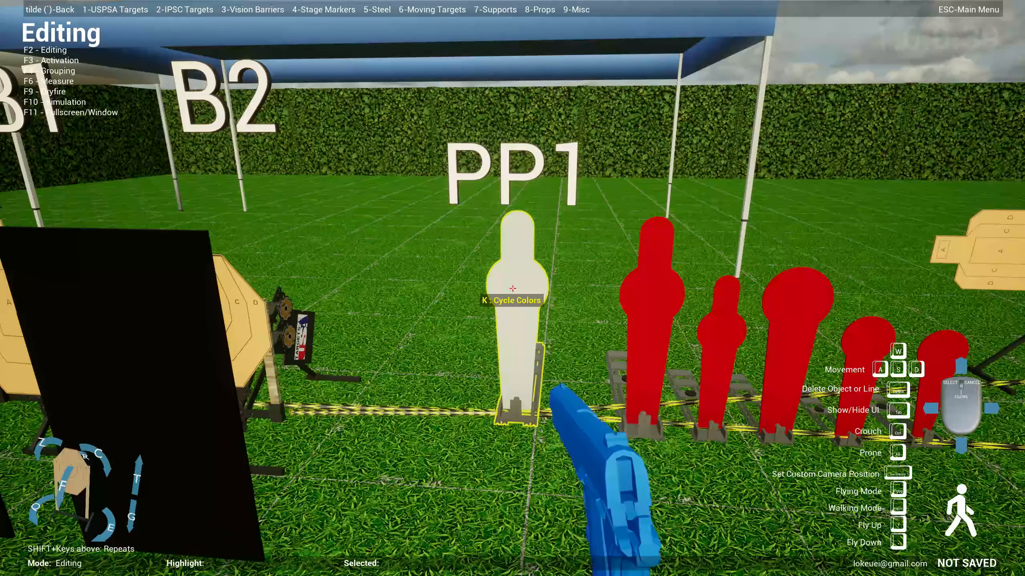
key(s)
key(s)
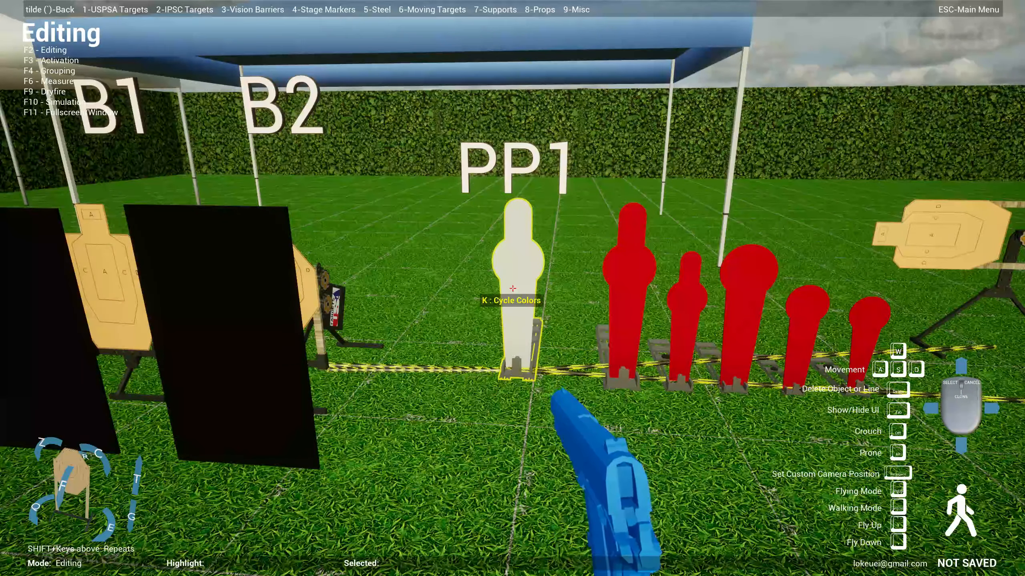
key(a)
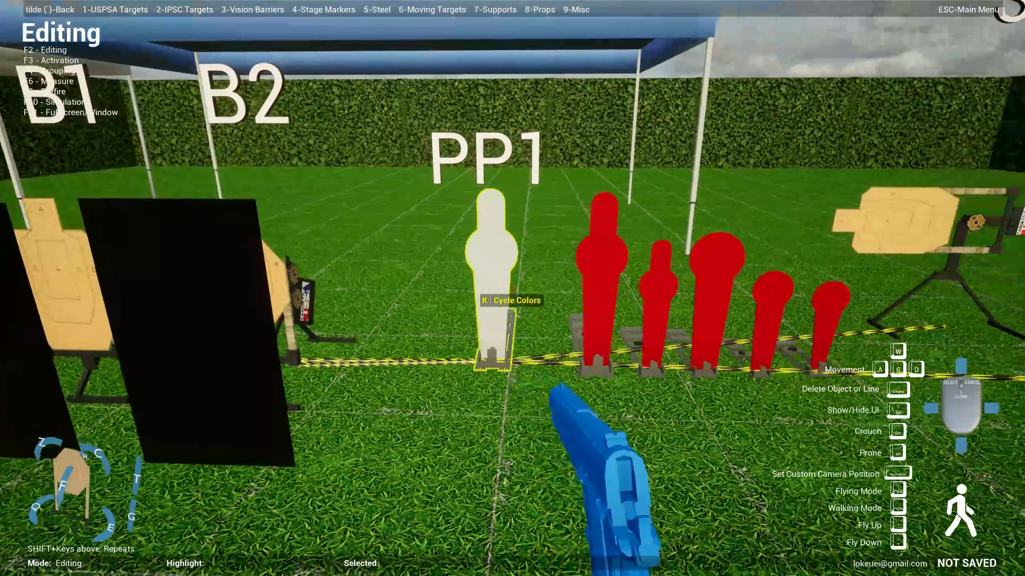
key(s)
key(w)
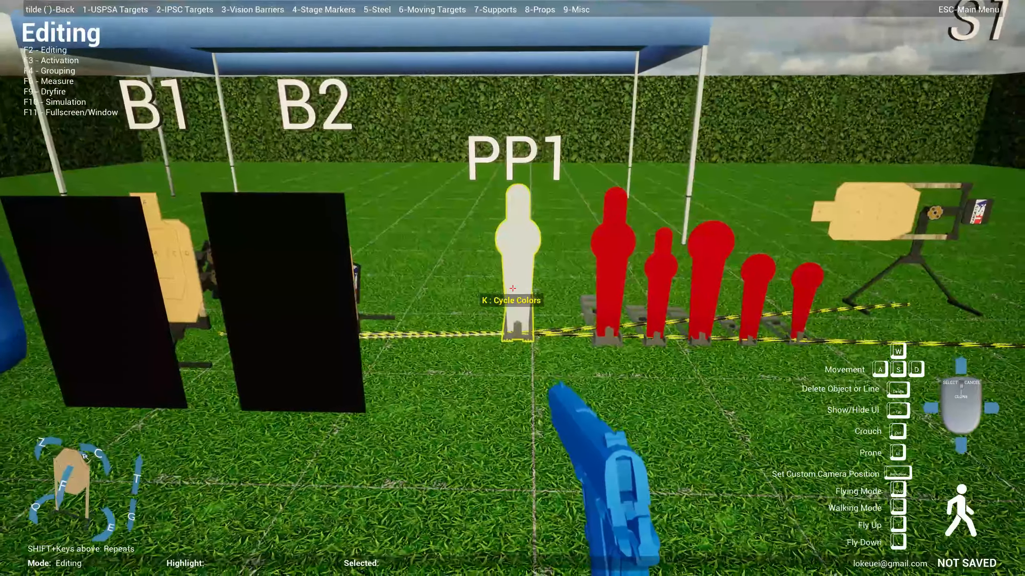
key(d)
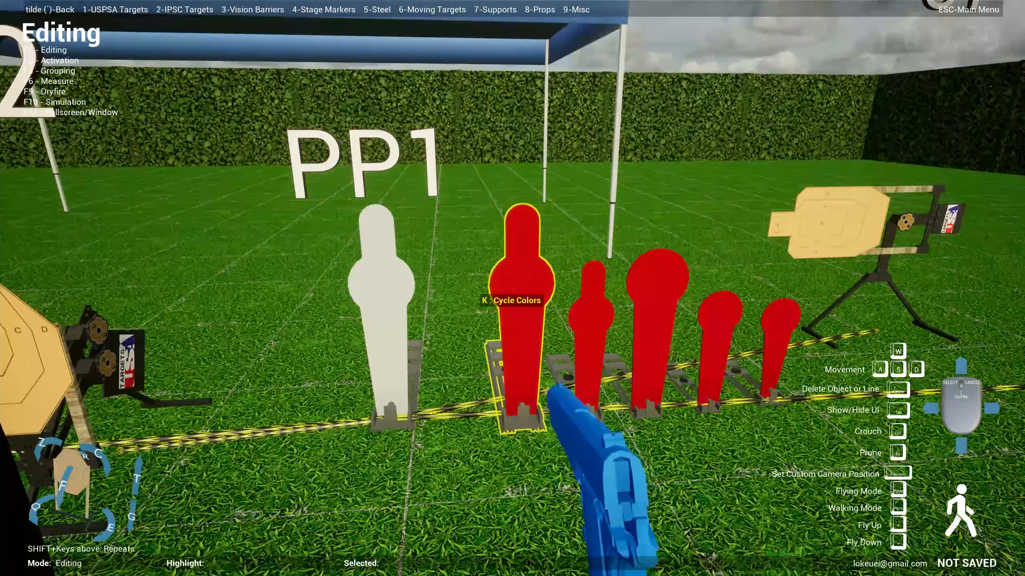
key(5)
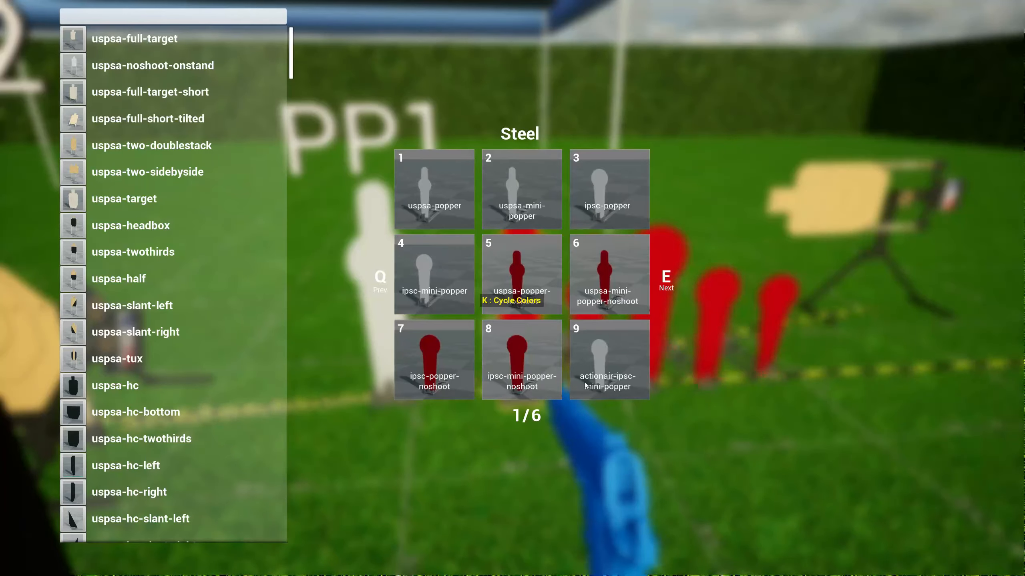
key(Escape)
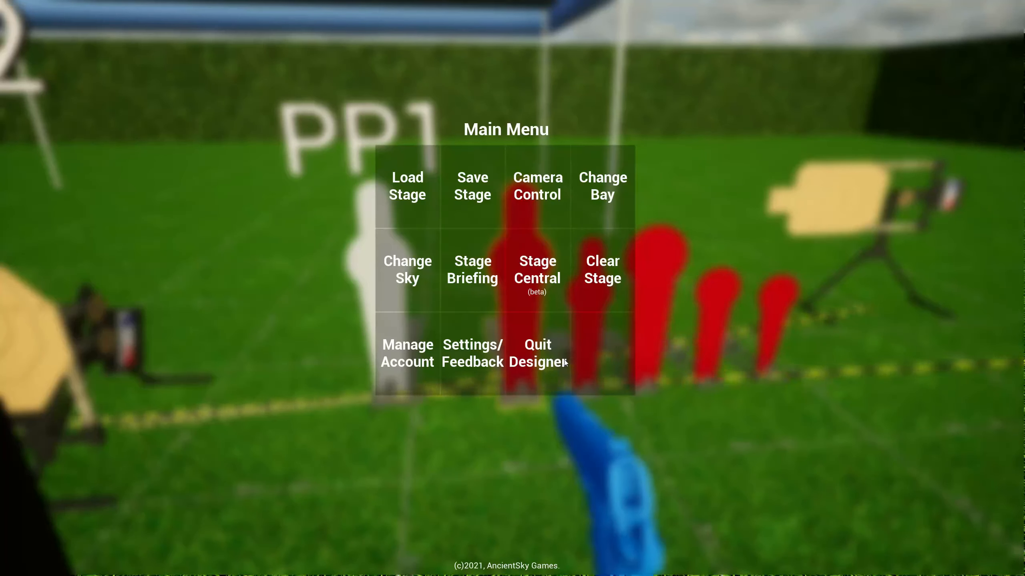
key(Escape)
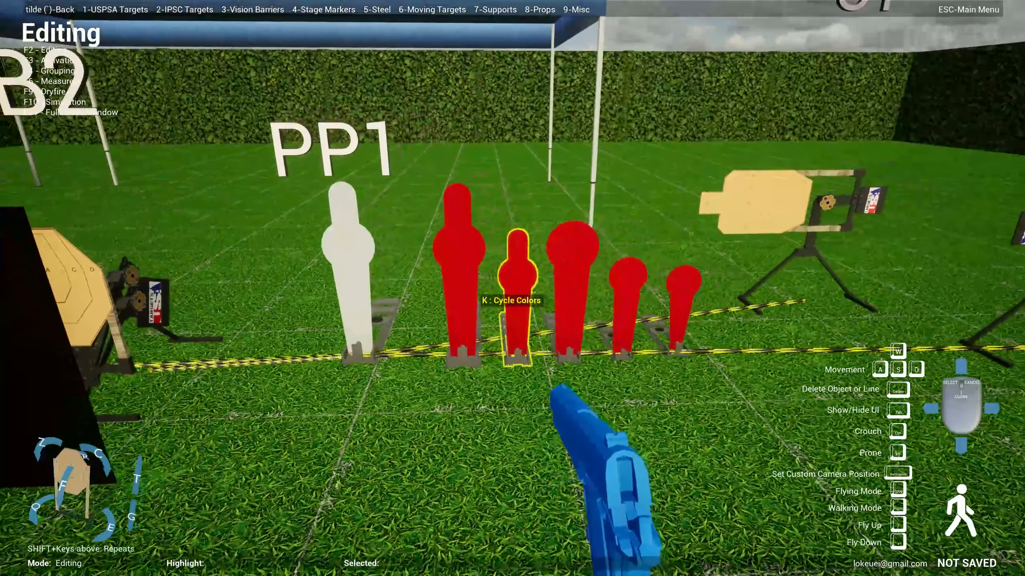
Examine swingers S1 and S2 beside the red poppers from several angles.
key(s)
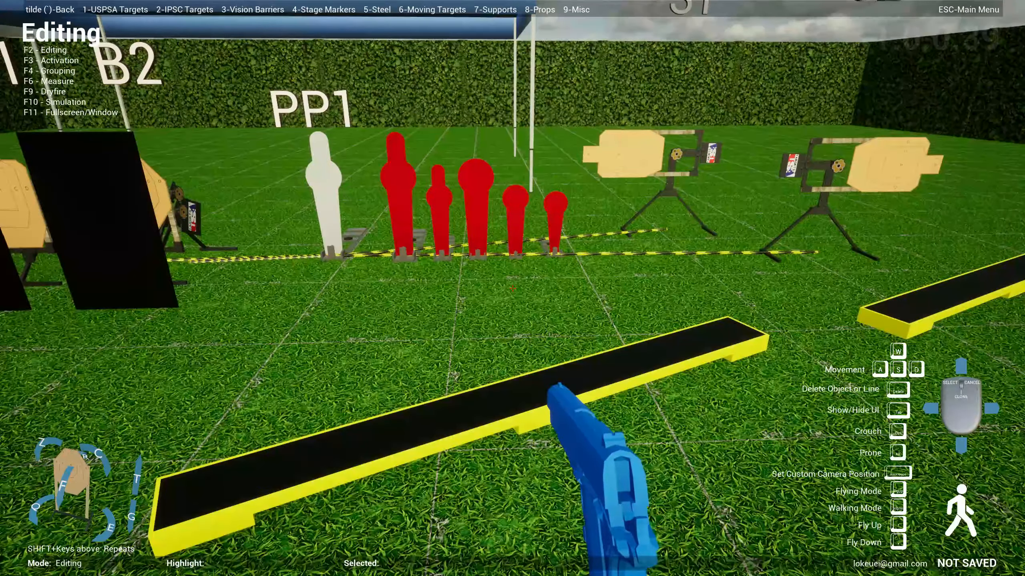
key(w)
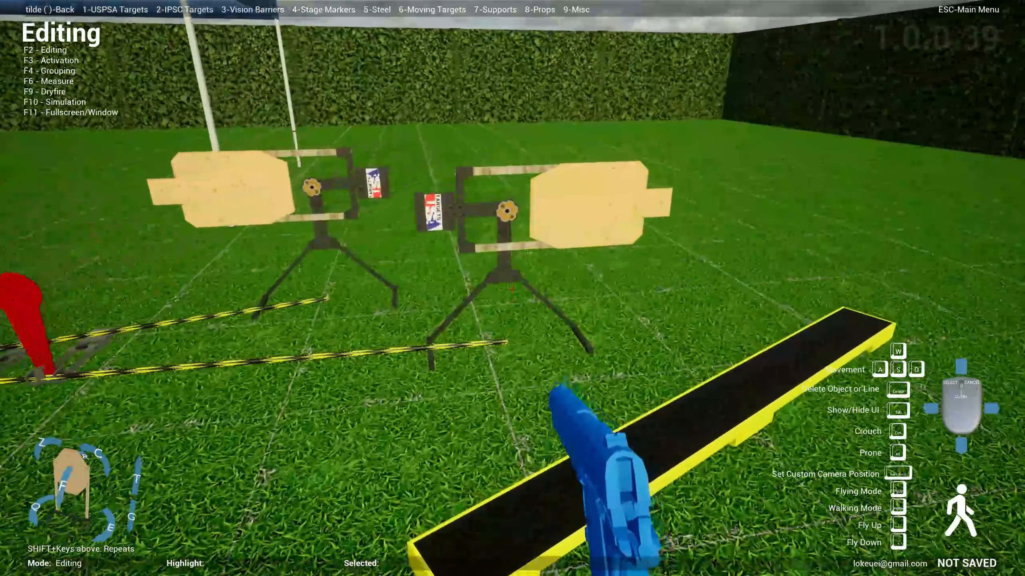
key(s)
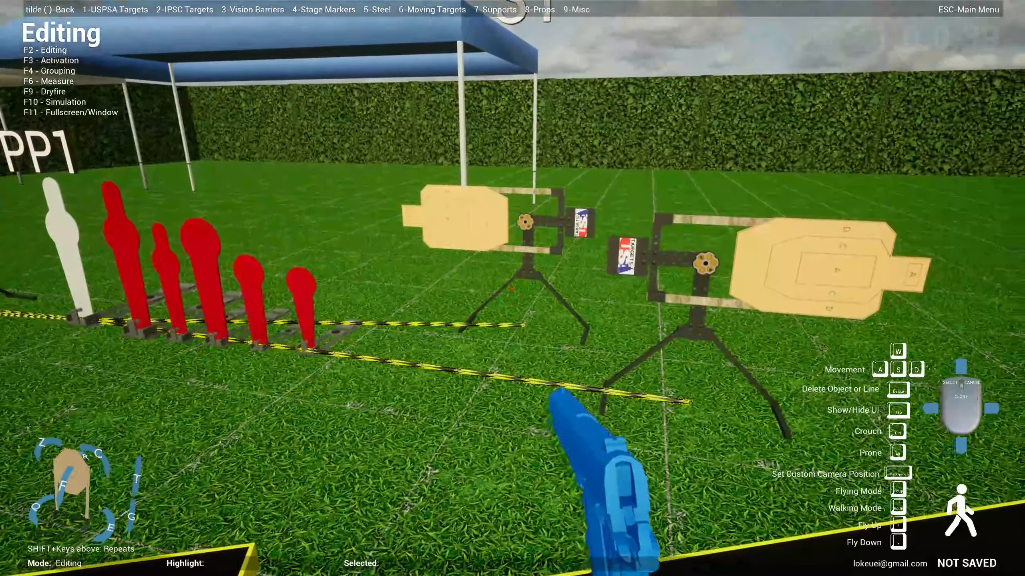
key(s)
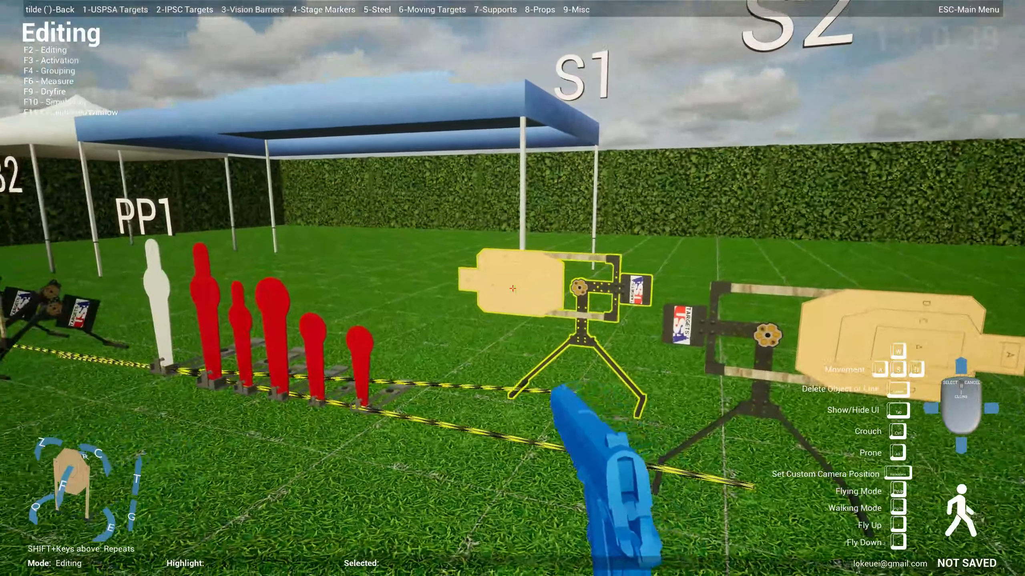
key(a)
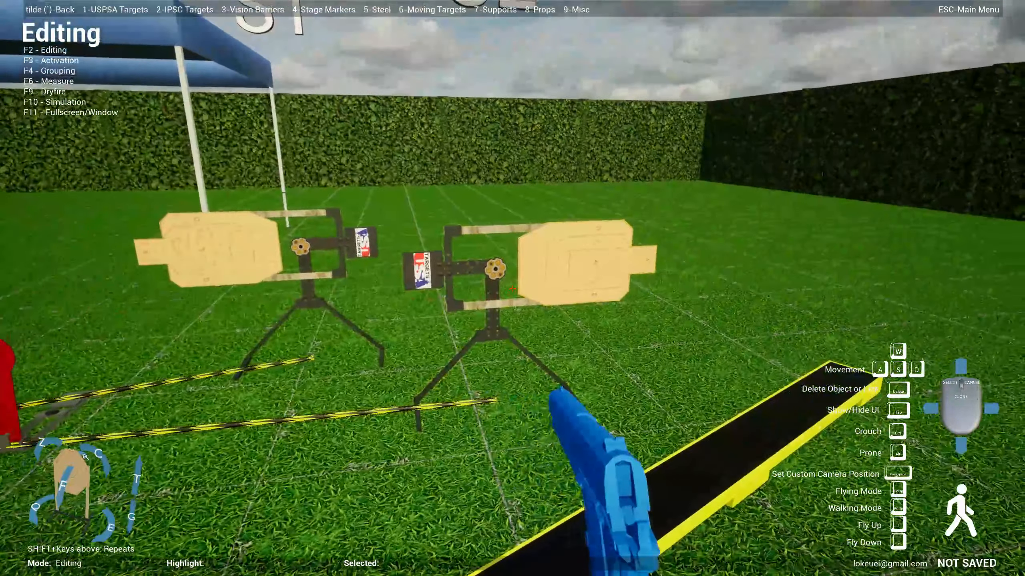
key(s)
key(a)
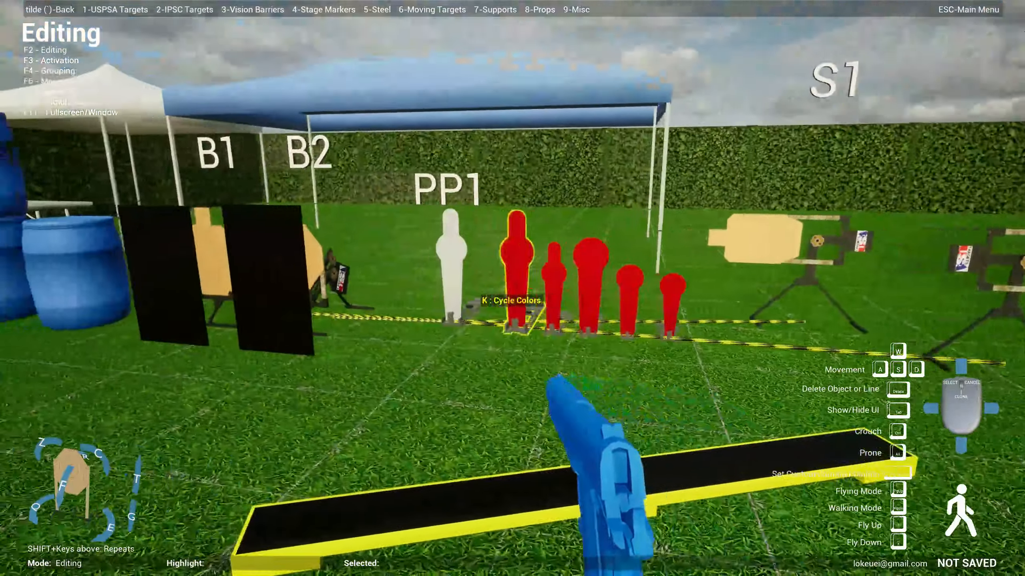
Run the stage in simulation mode to shoot popper PP1, and return to editing mode.
key(s)
key(s)
key(F10)
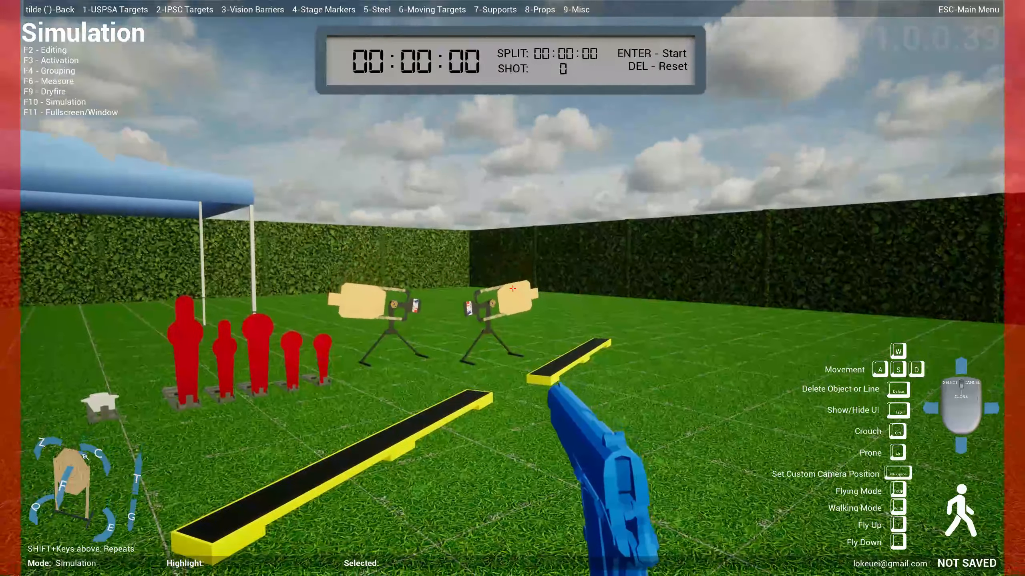
key(F2)
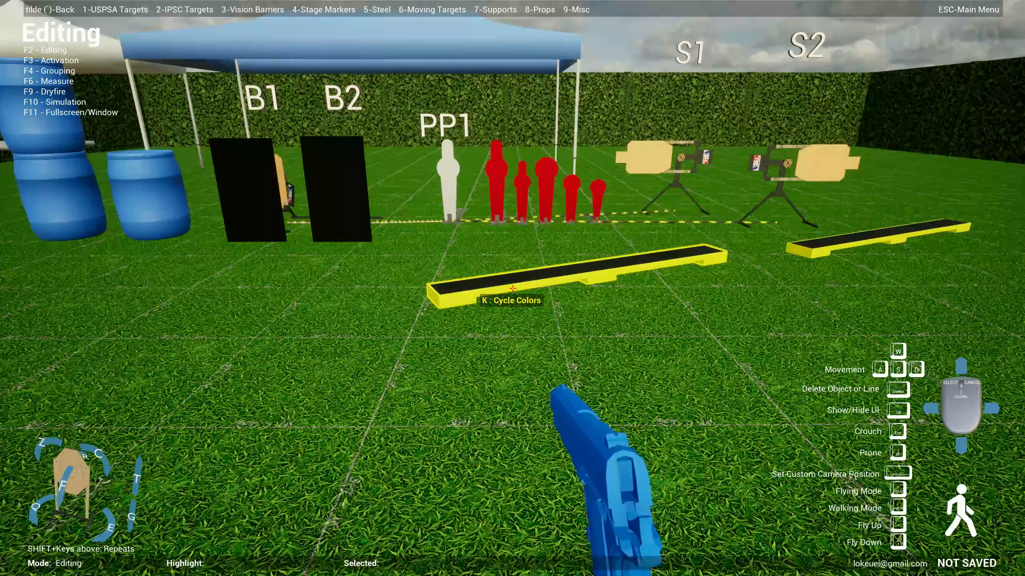
Browse the pages of steel objects to review the poppers, racks, round and square plates, and rectangular big plates.
key(5)
key(e)
key(e)
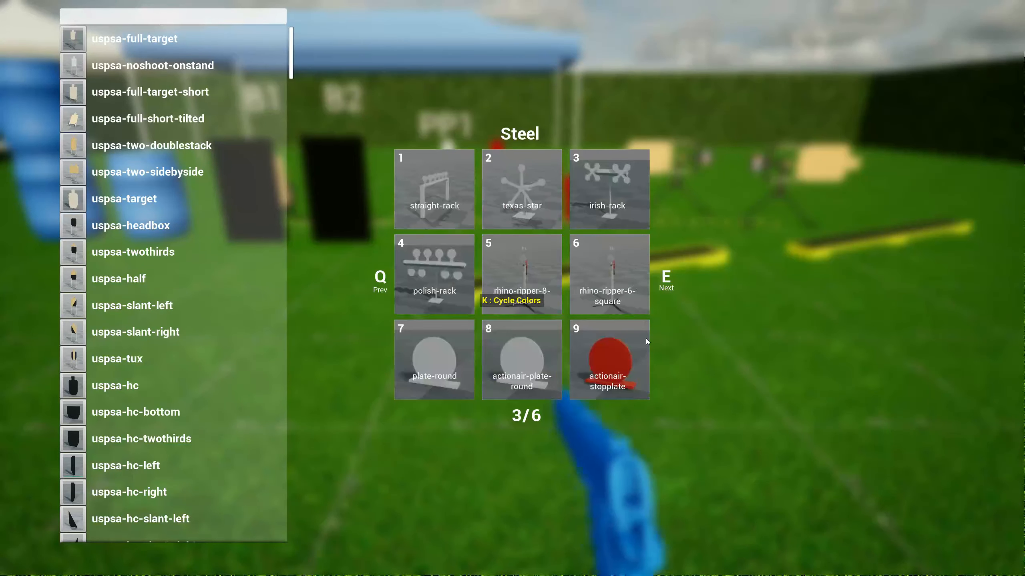
key(Escape)
key(s)
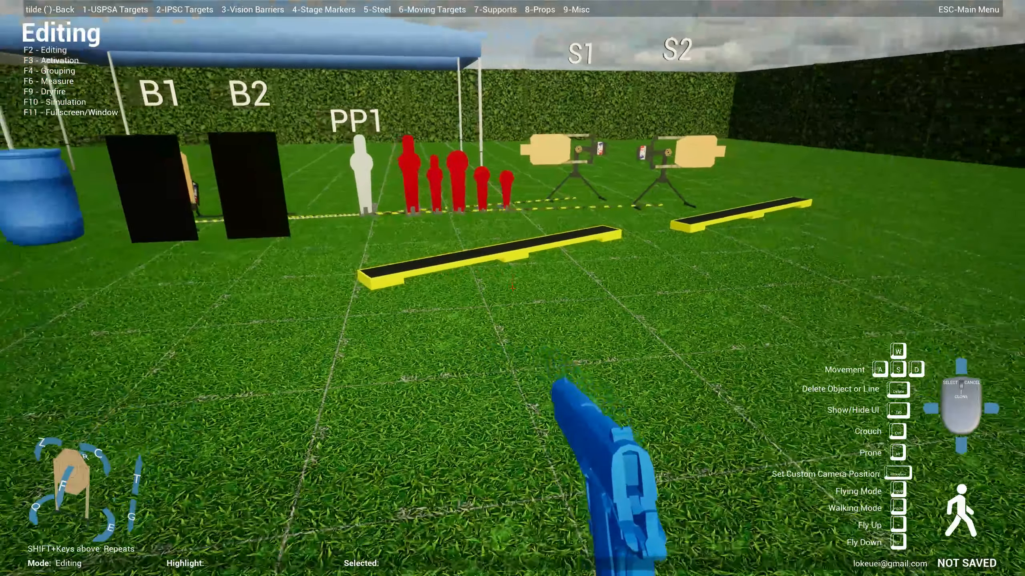
key(5)
key(e)
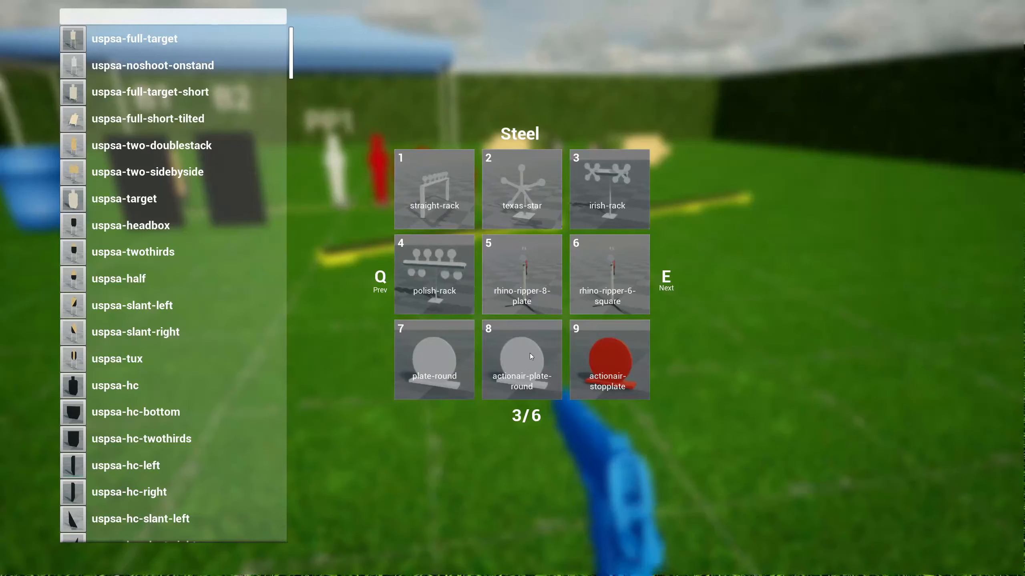
key(e)
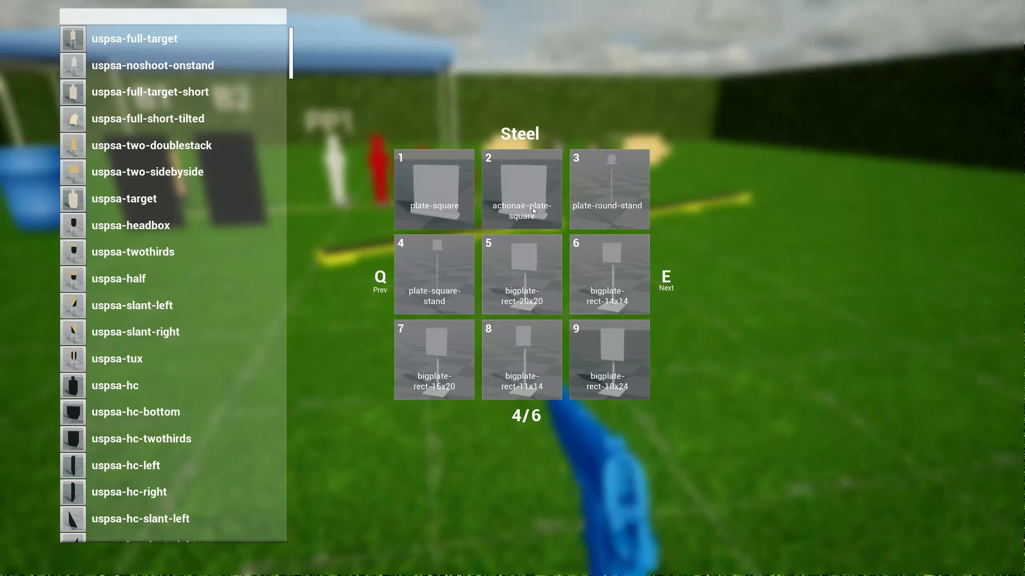
key(e)
key(e)
key(q)
key(q)
key(q)
key(q)
key(Escape)
Add an ipsc-mini-full-stand target on the grass in front of the two balance beams.
key(2)
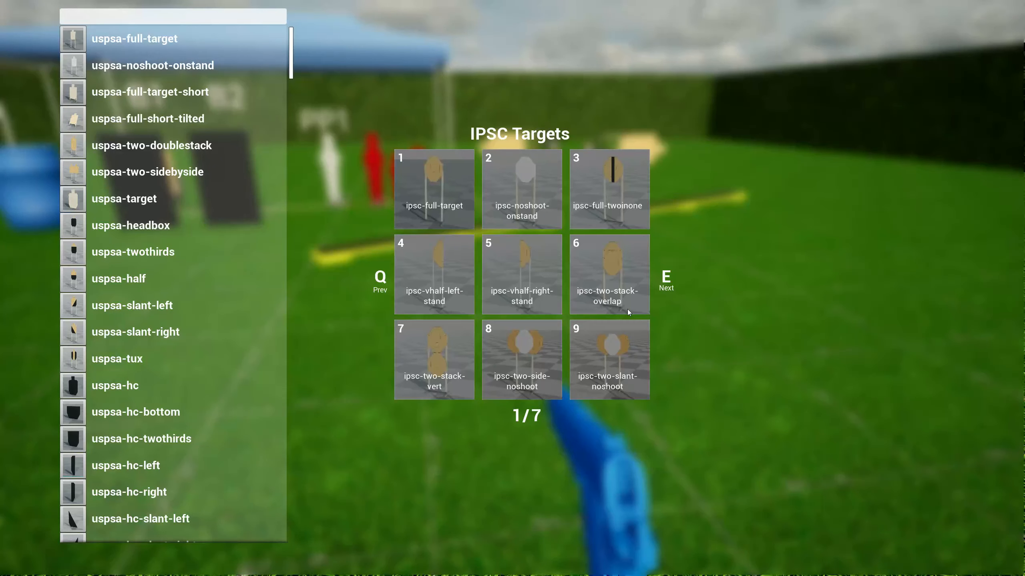
key(e)
key(e)
key(e)
key(e)
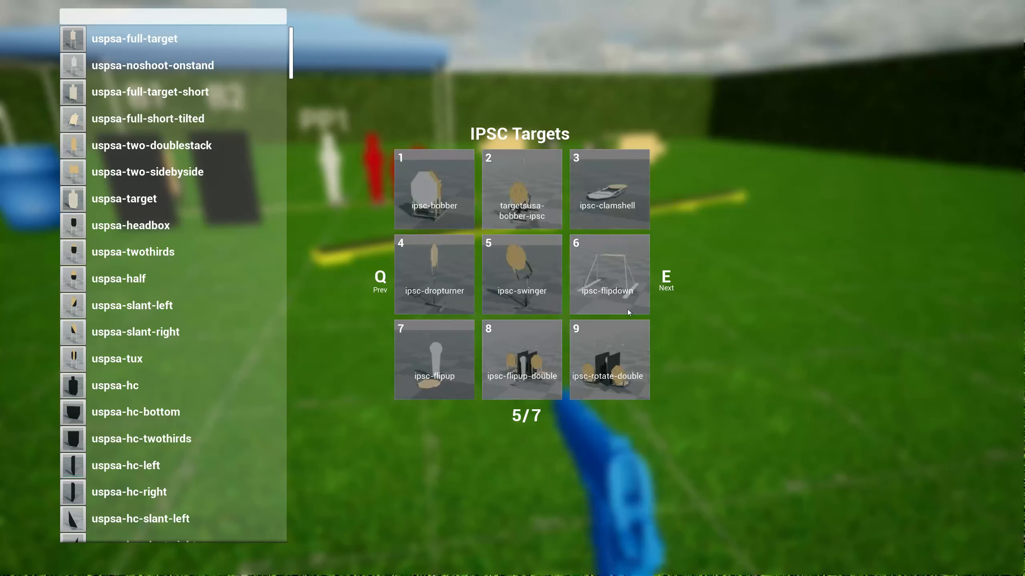
key(e)
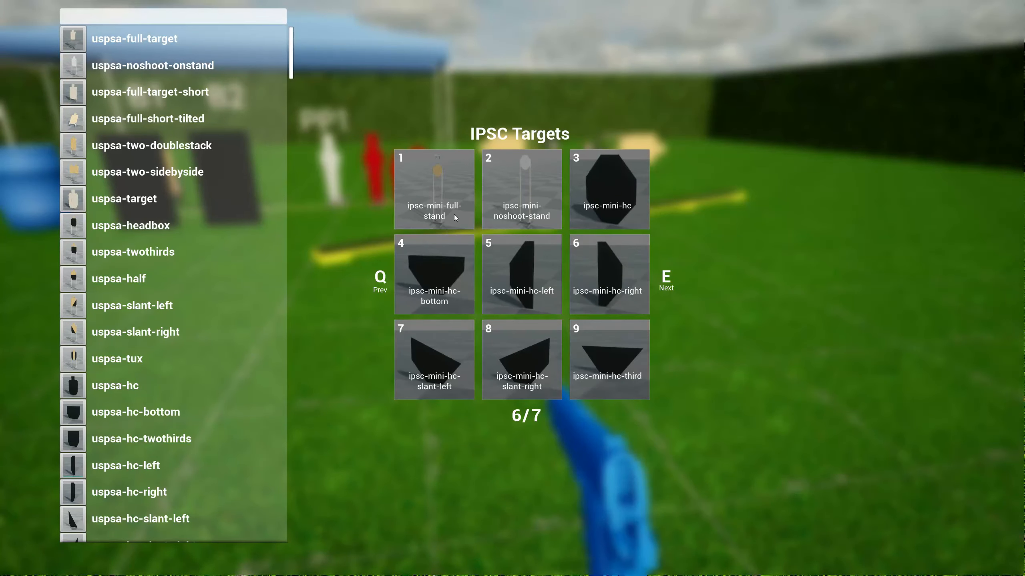
click(442, 188)
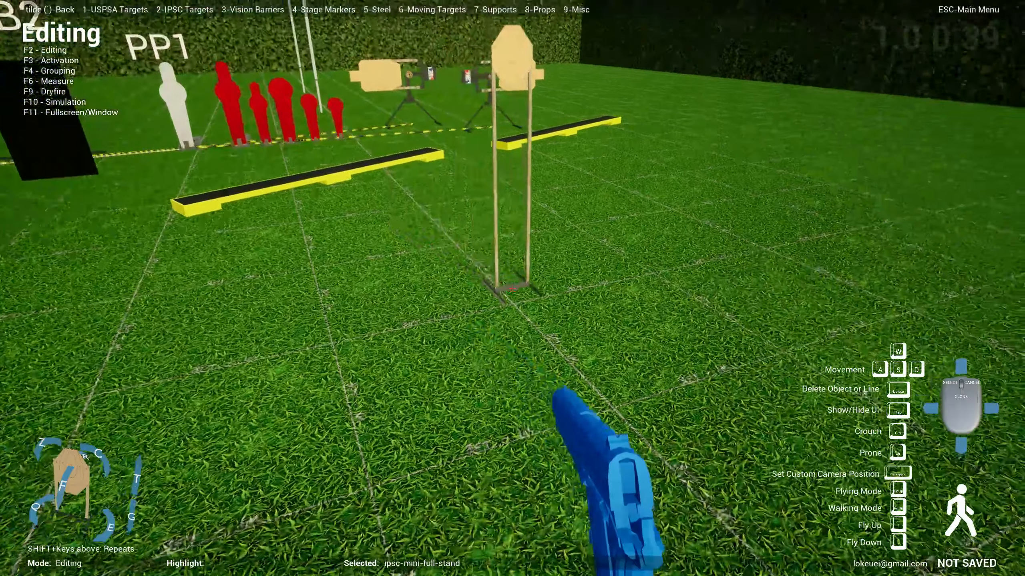
key(s)
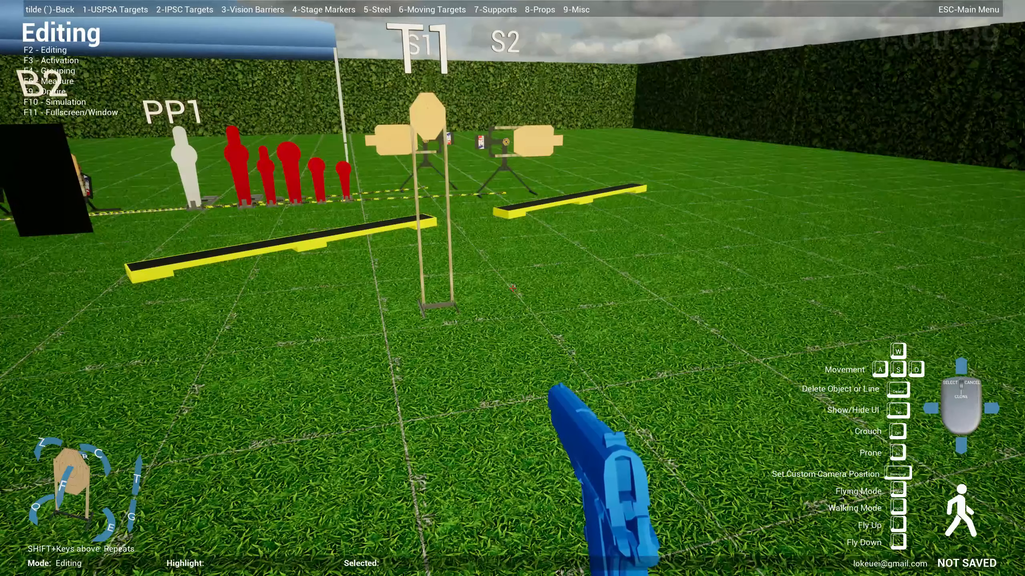
Add an ipsc-mini-noshoot-stand on the grass directly to the right of target T1.
key(2)
key(e)
key(e)
key(e)
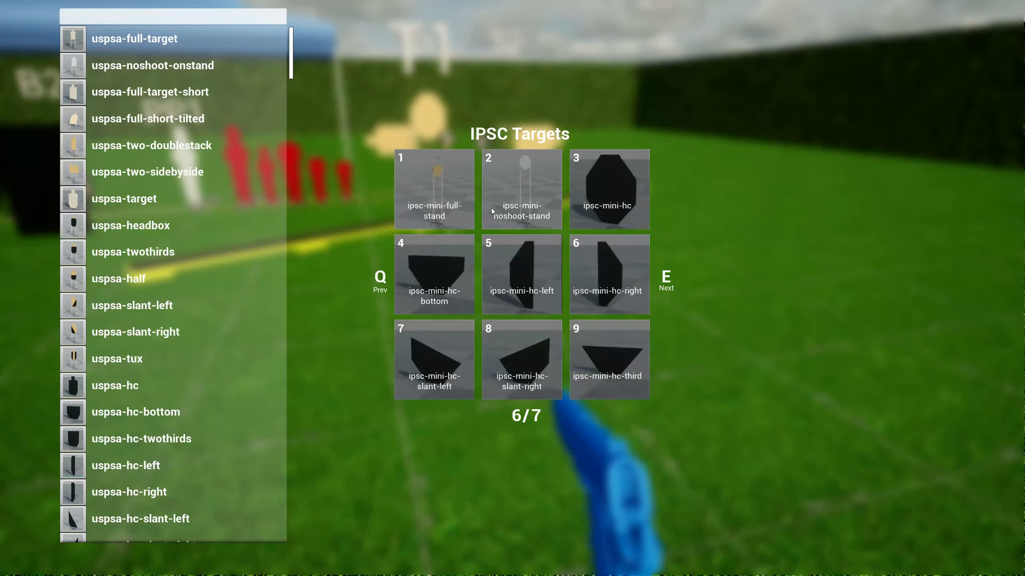
click(492, 209)
key(s)
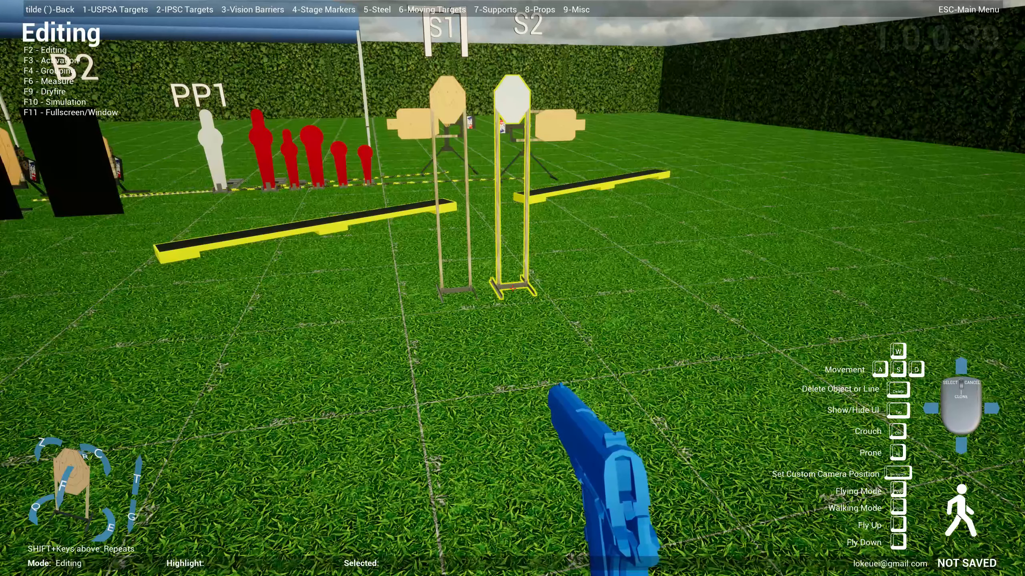
Add ipsc-mini-hc-tux hard cover and place it over the face of mini target T1.
key(2)
key(e)
key(e)
key(e)
key(e)
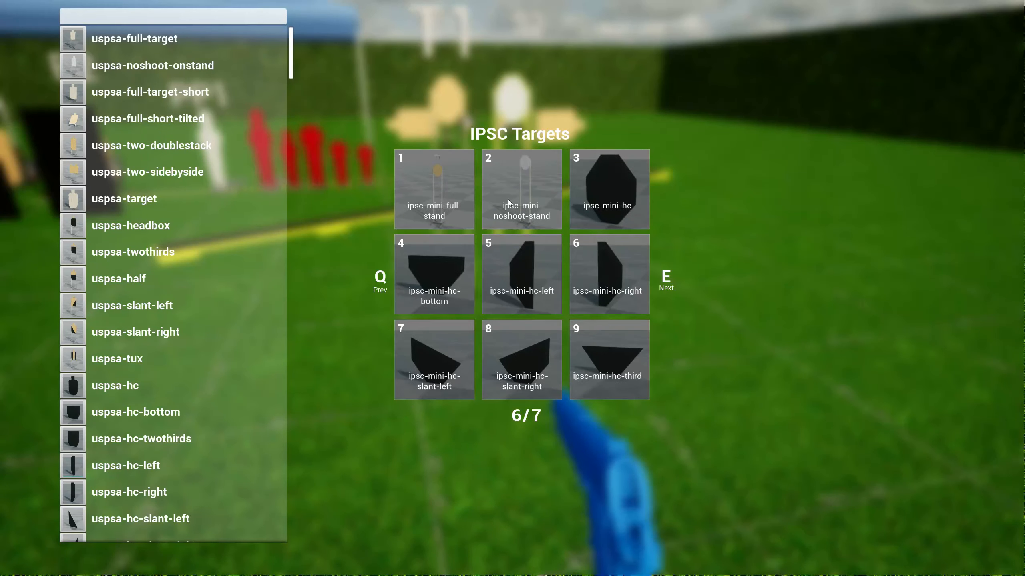
key(e)
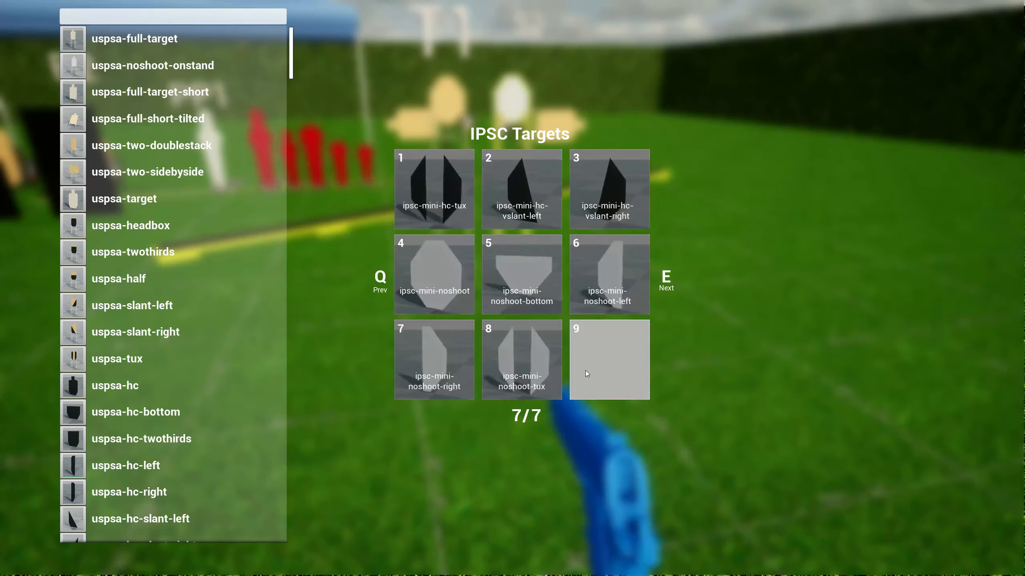
click(455, 202)
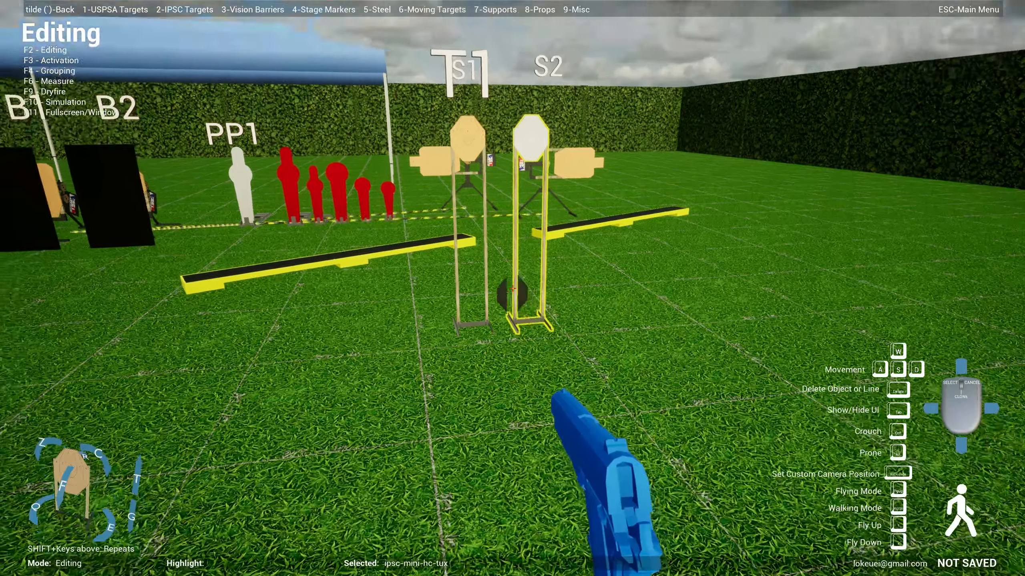
key(w)
key(s)
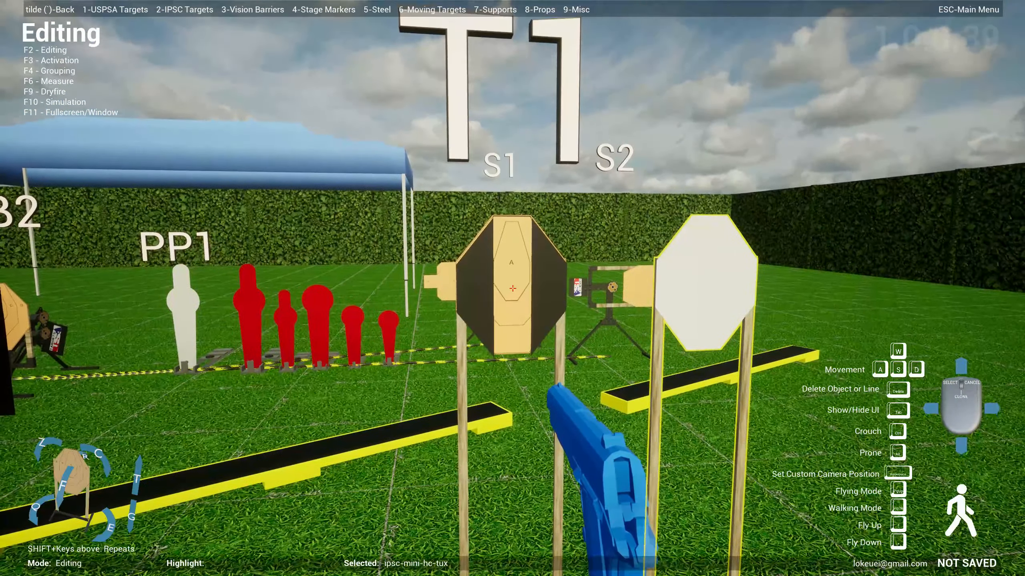
click(513, 289)
View the stage from a distance and return to popper PP1.
key(d)
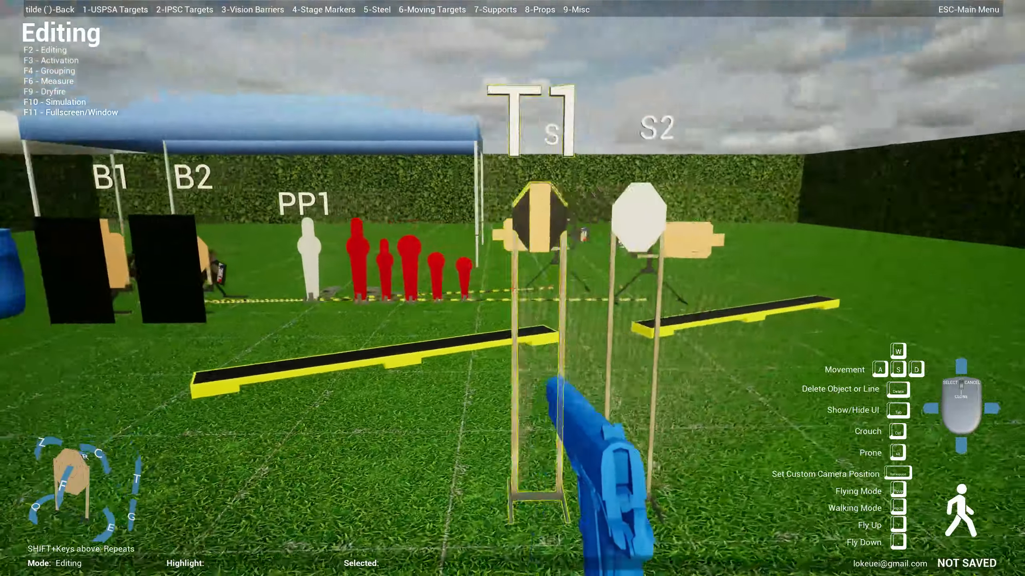
key(a)
key(a)
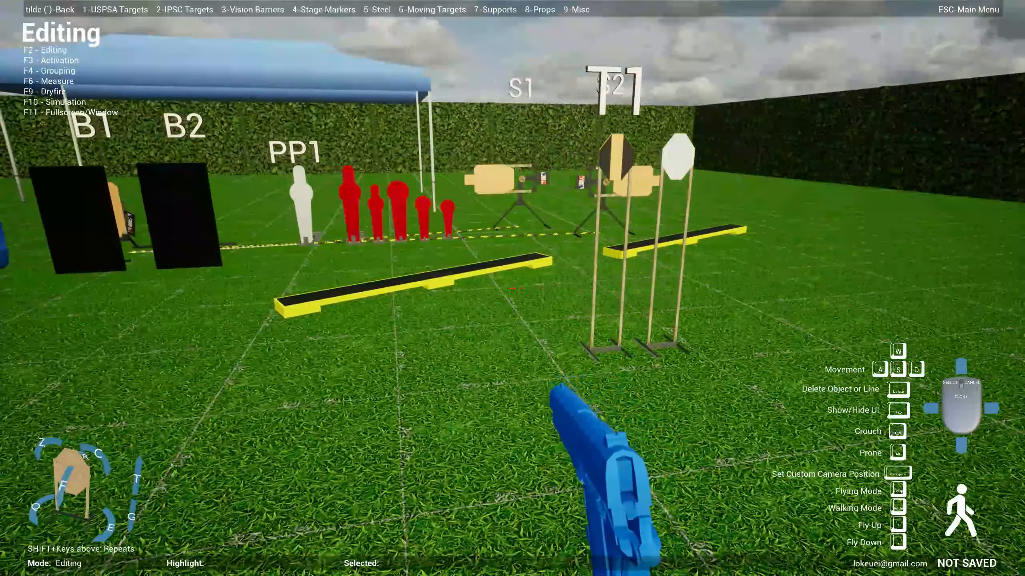
key(s)
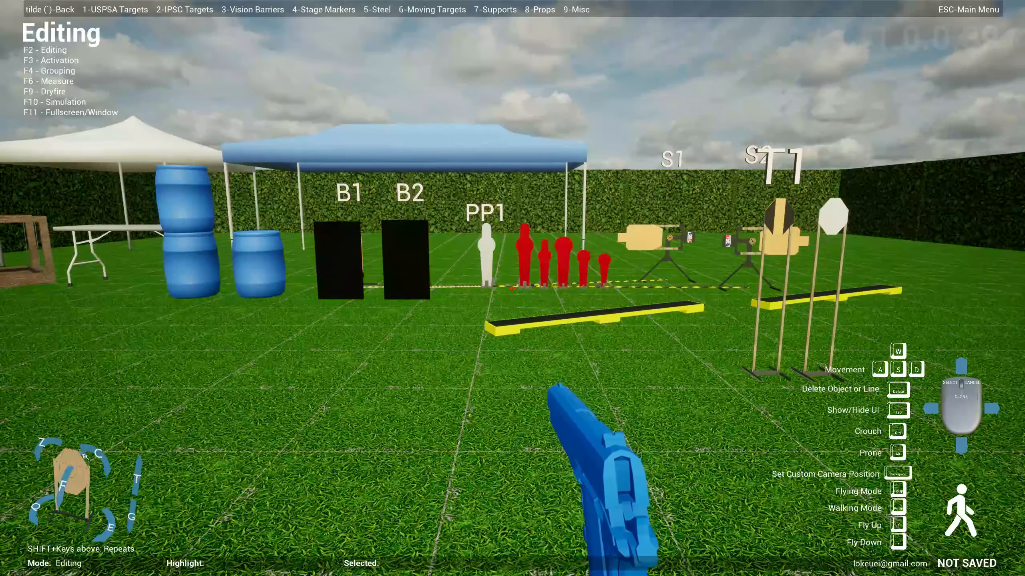
key(w)
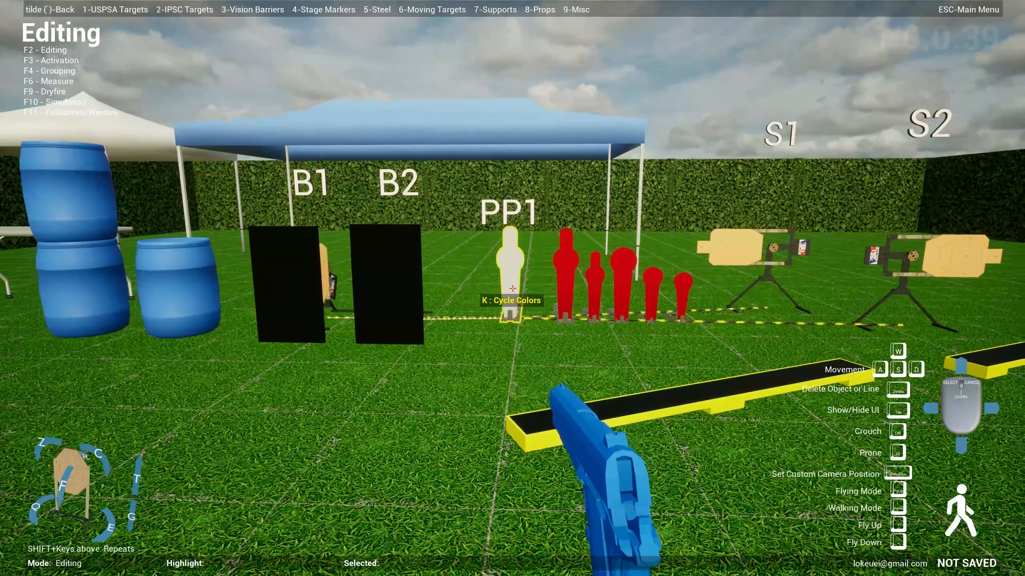
Rotate the white popper PP1 in its place between barrier B2 and the red poppers.
click(513, 288)
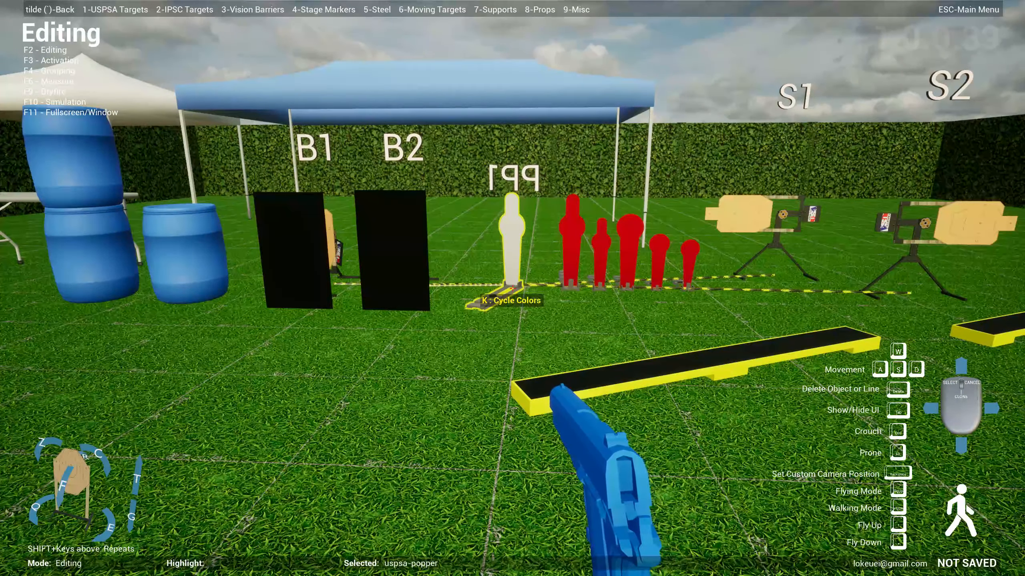
key(w)
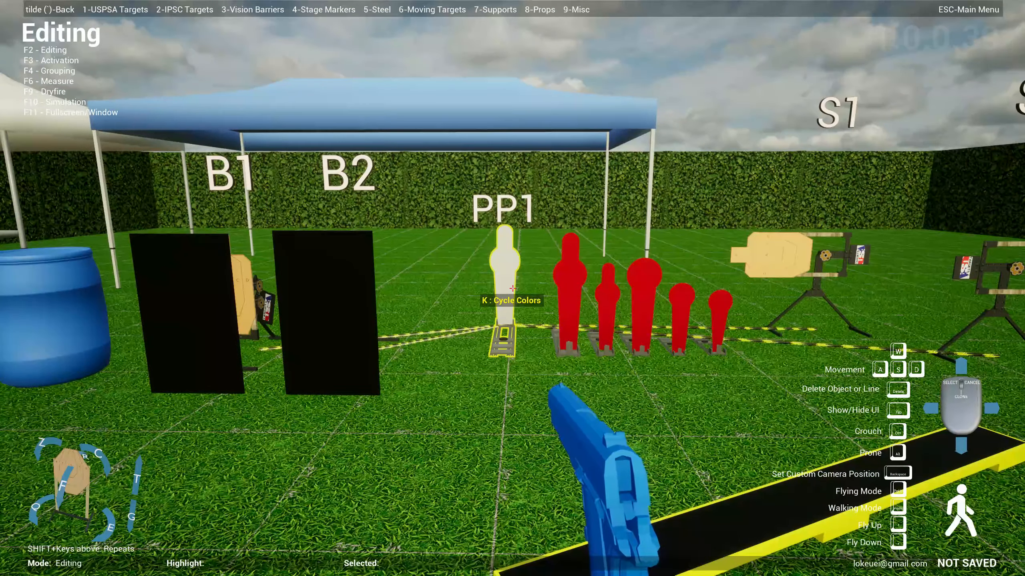
key(w)
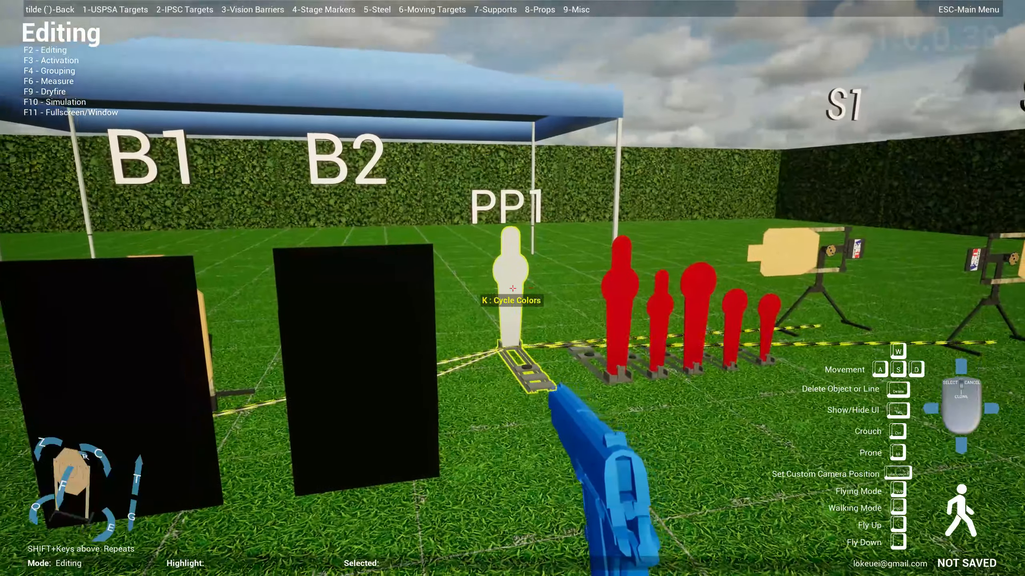
Move popper PP1 to the other side of the red poppers, standing it just behind the nearer balance beam.
click(512, 289)
key(s)
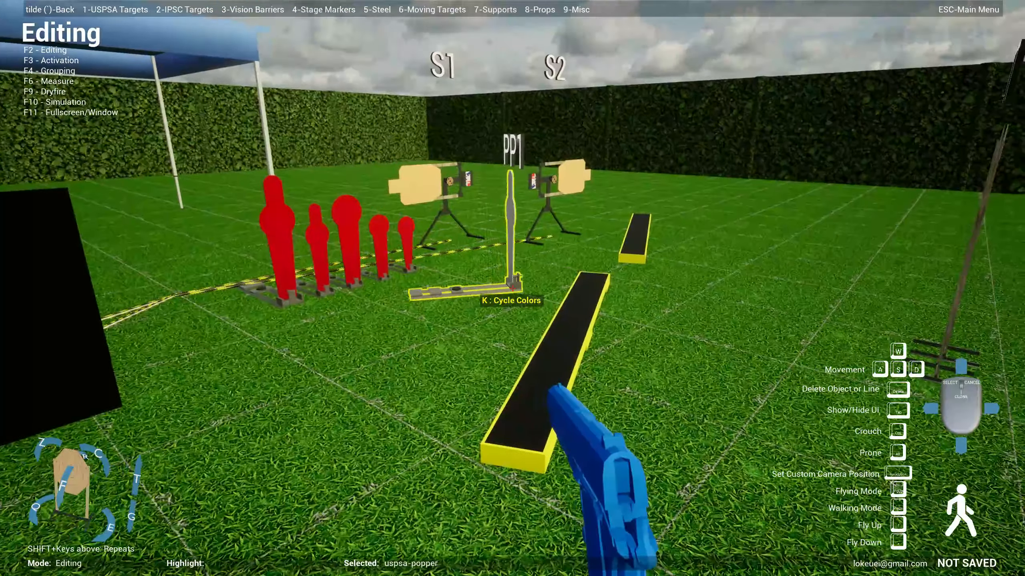
click(513, 289)
key(s)
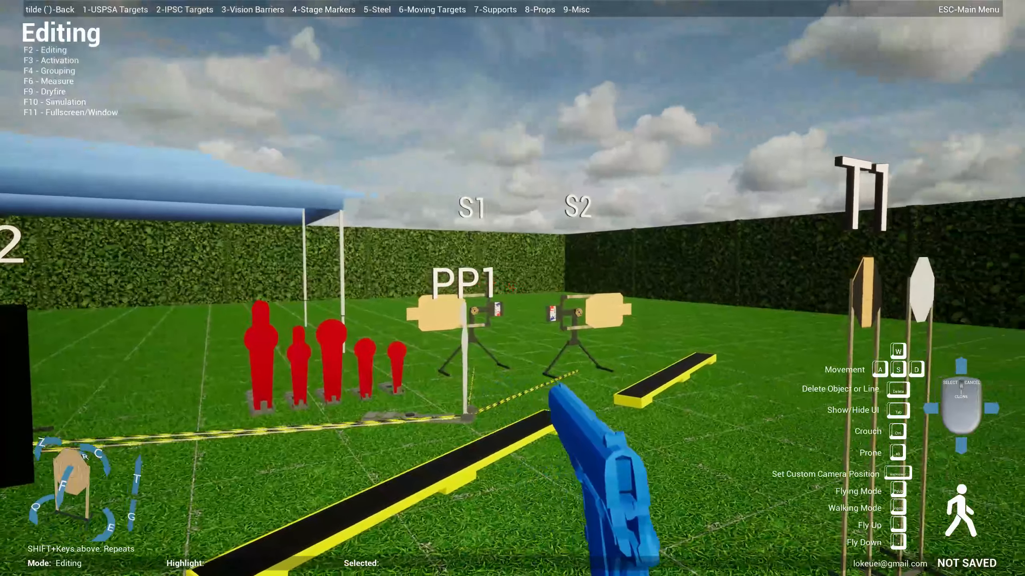
key(s)
key(s)
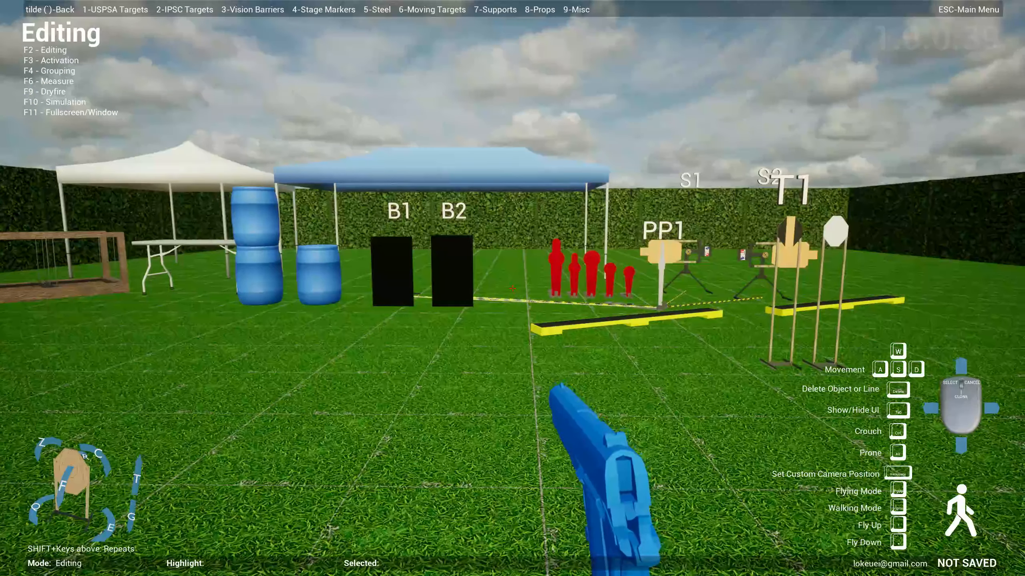